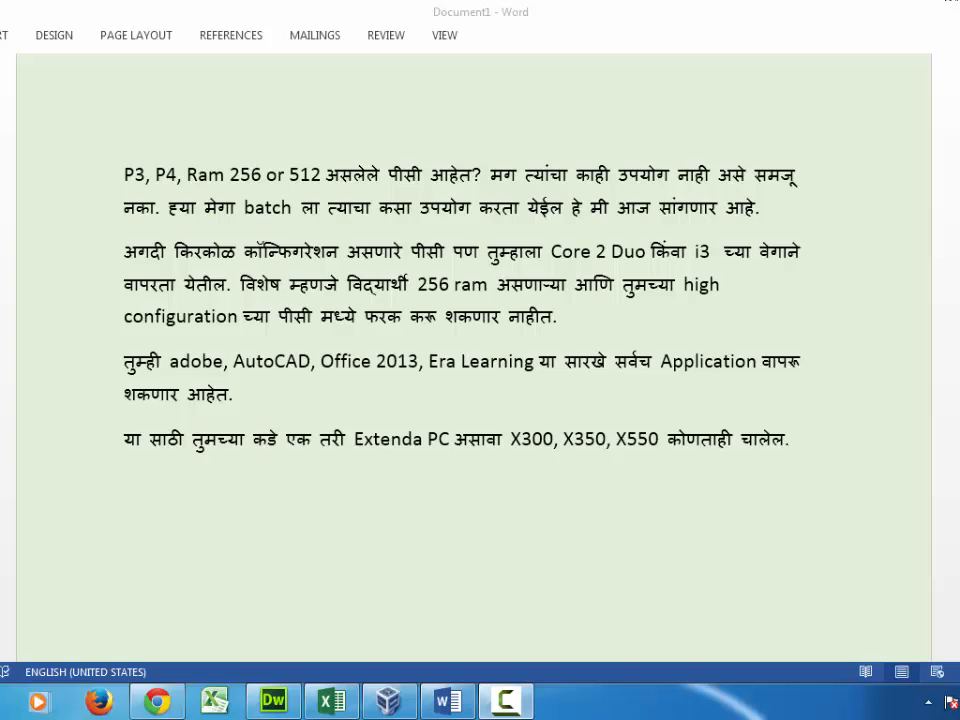
Step: Minimize the Marathi Word document with Win+D to reveal the desktop
key(super+d)
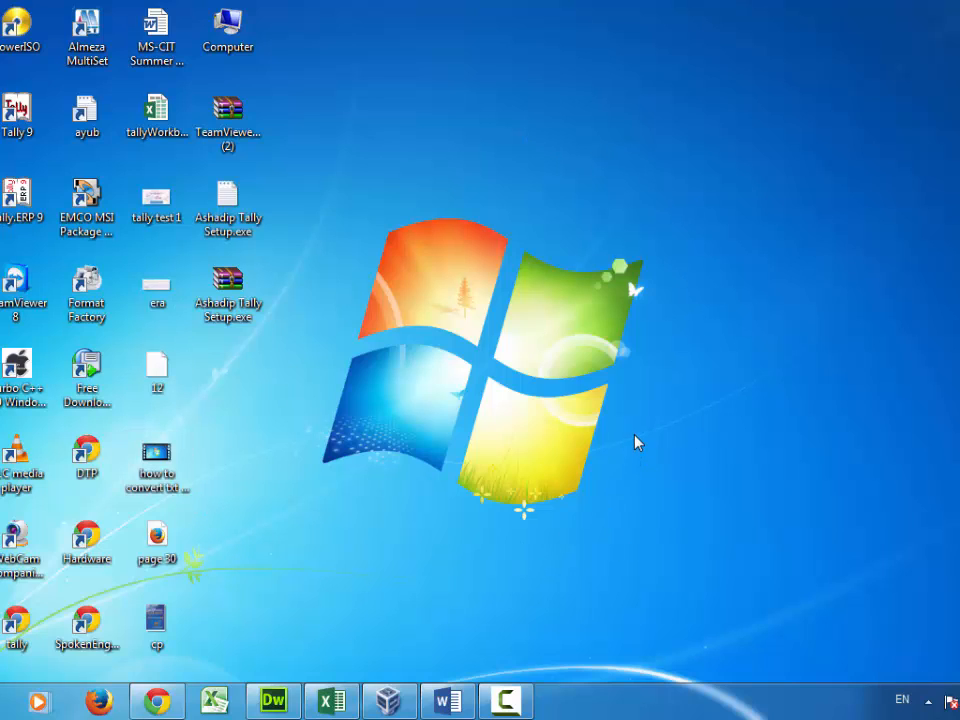
Step: Open Computer Management from Computer's Manage option and list the local Users folder
right_click(230, 33)
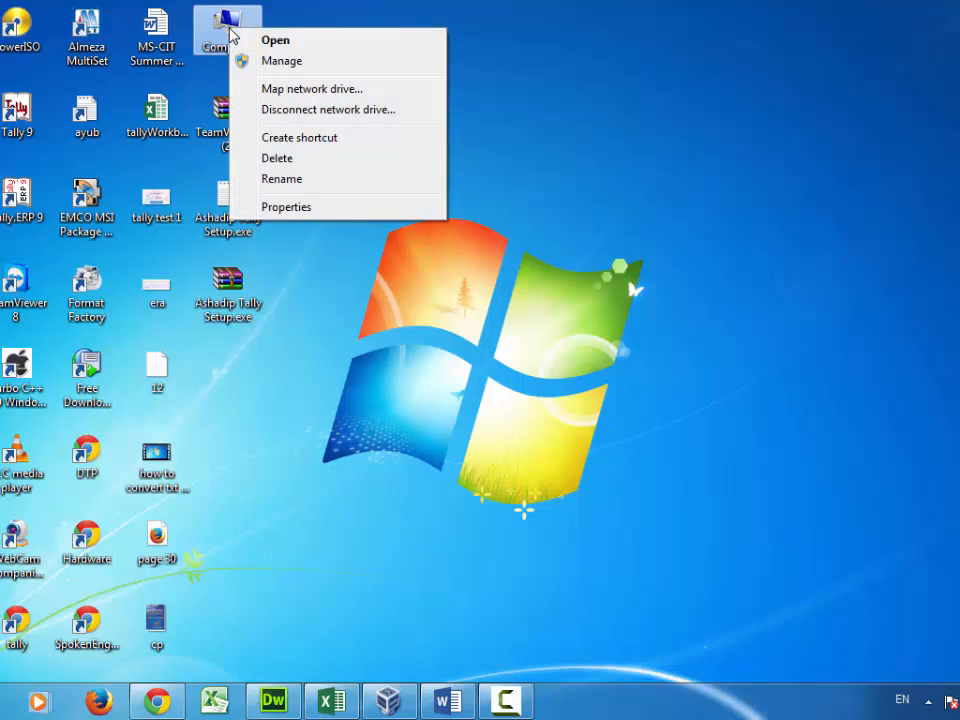
click(329, 69)
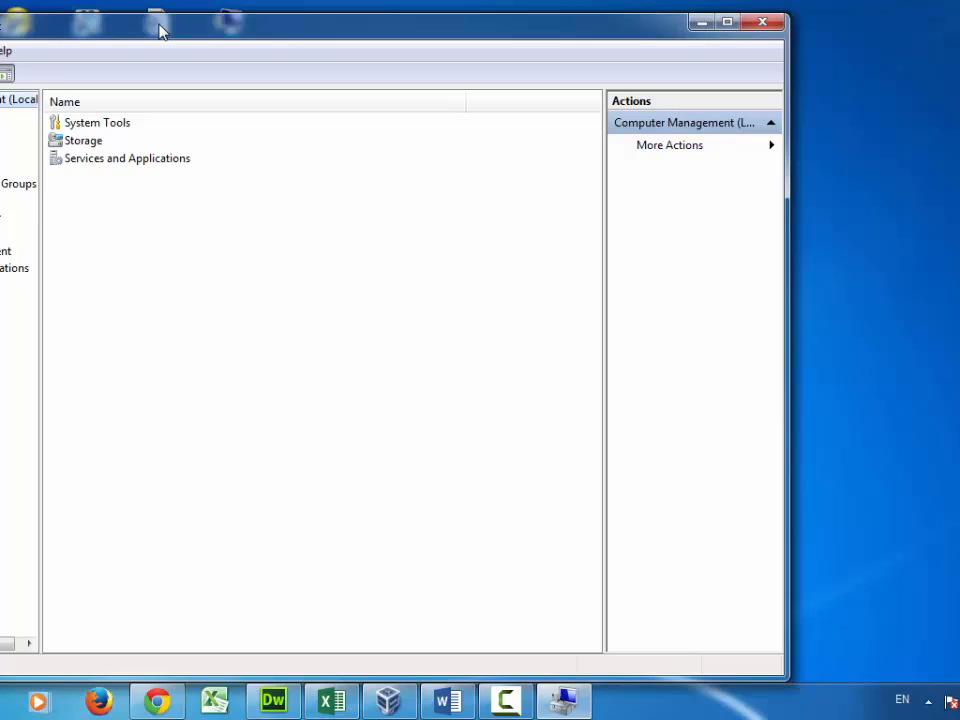
drag(160, 30, 311, 20)
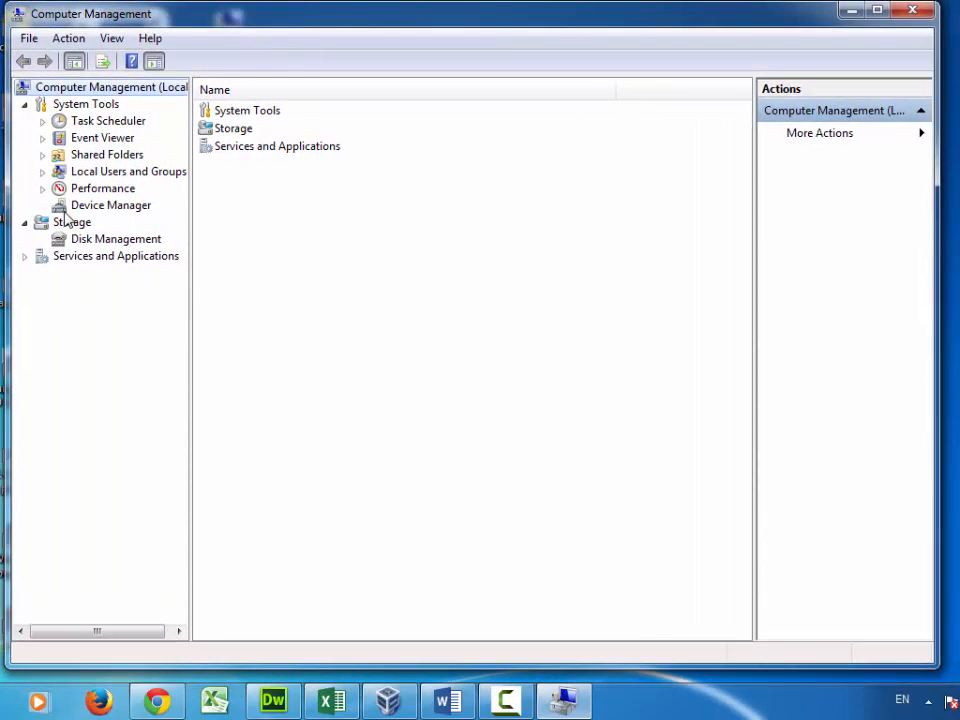
double_click(140, 174)
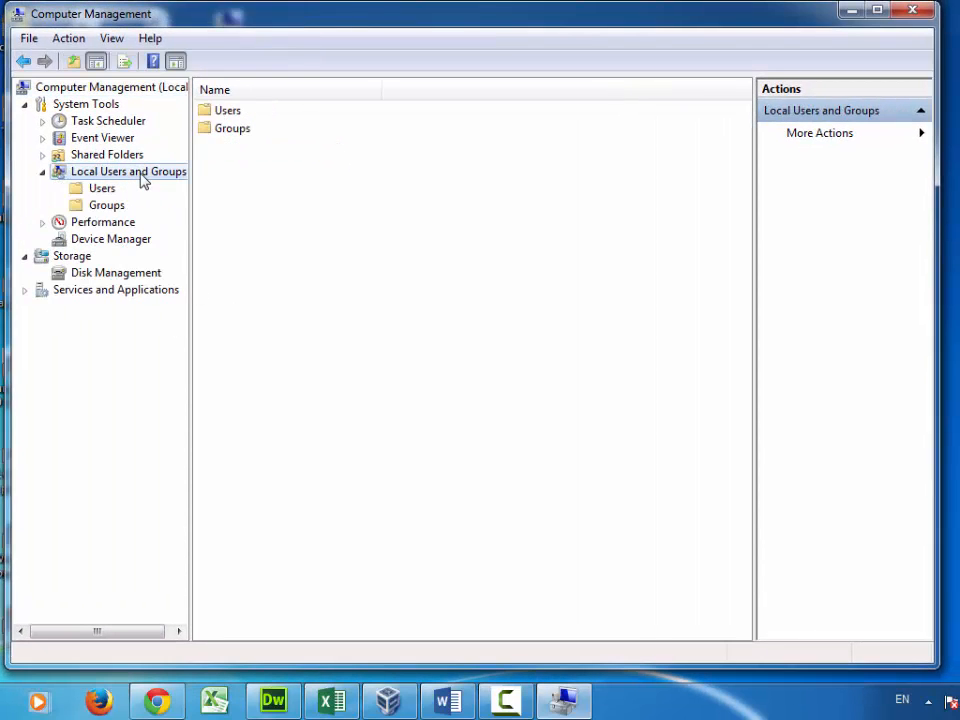
double_click(228, 112)
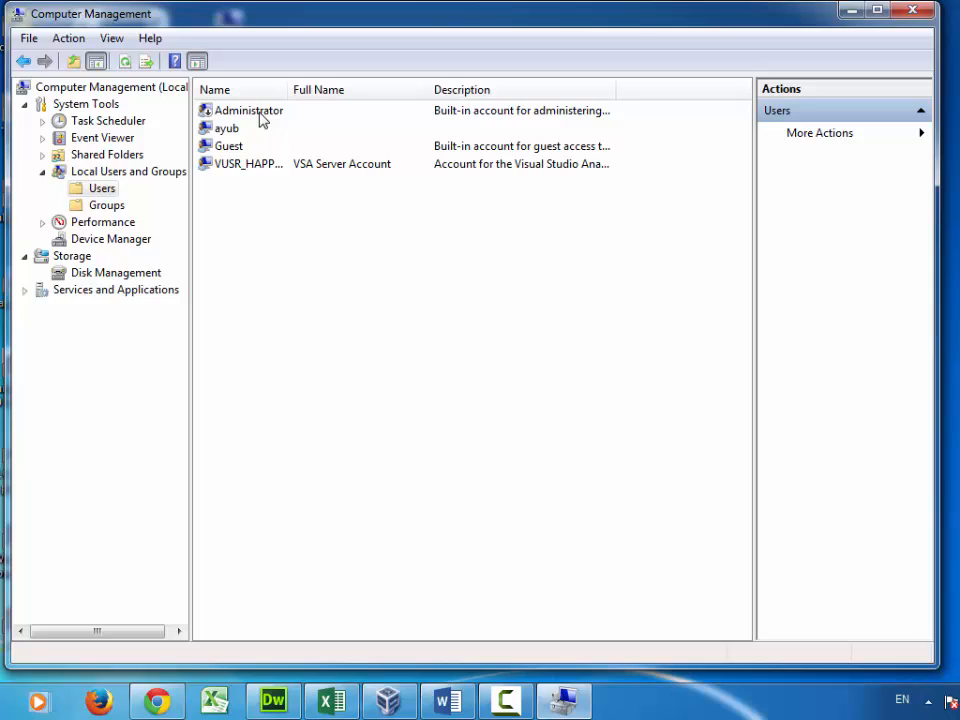
Step: Start a new local user named pc1 with full name pc1 and enter its password
right_click(271, 219)
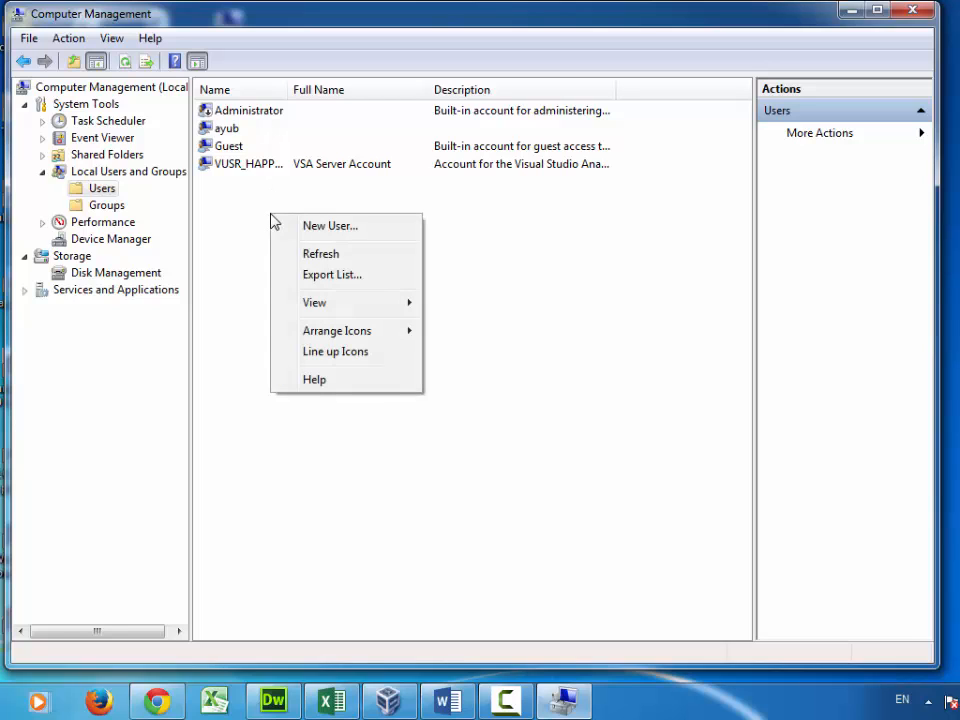
click(381, 227)
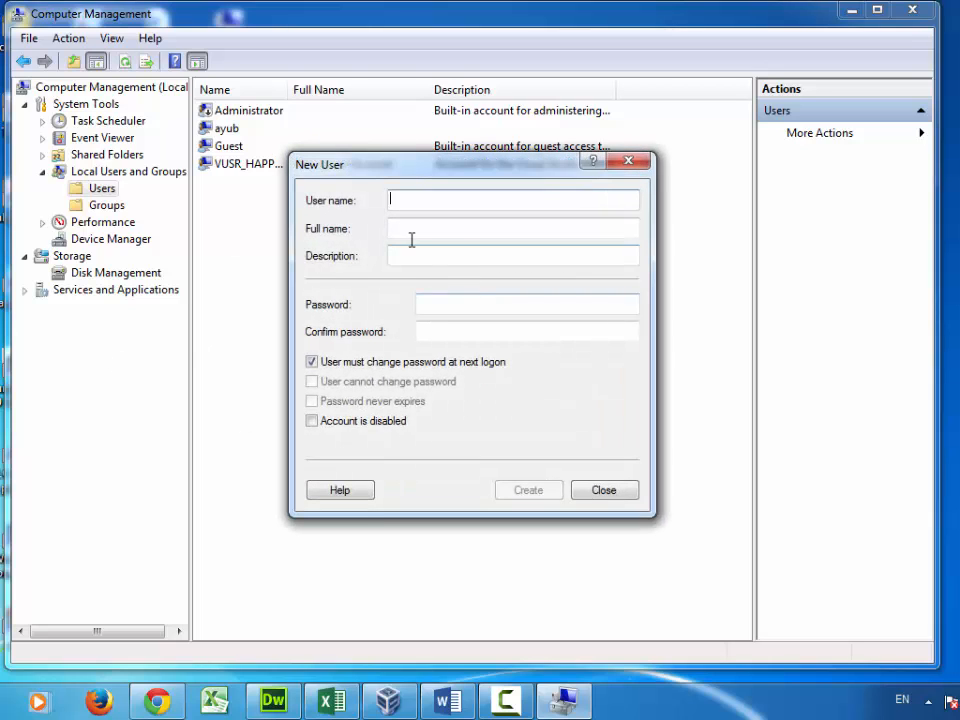
text(pc1)
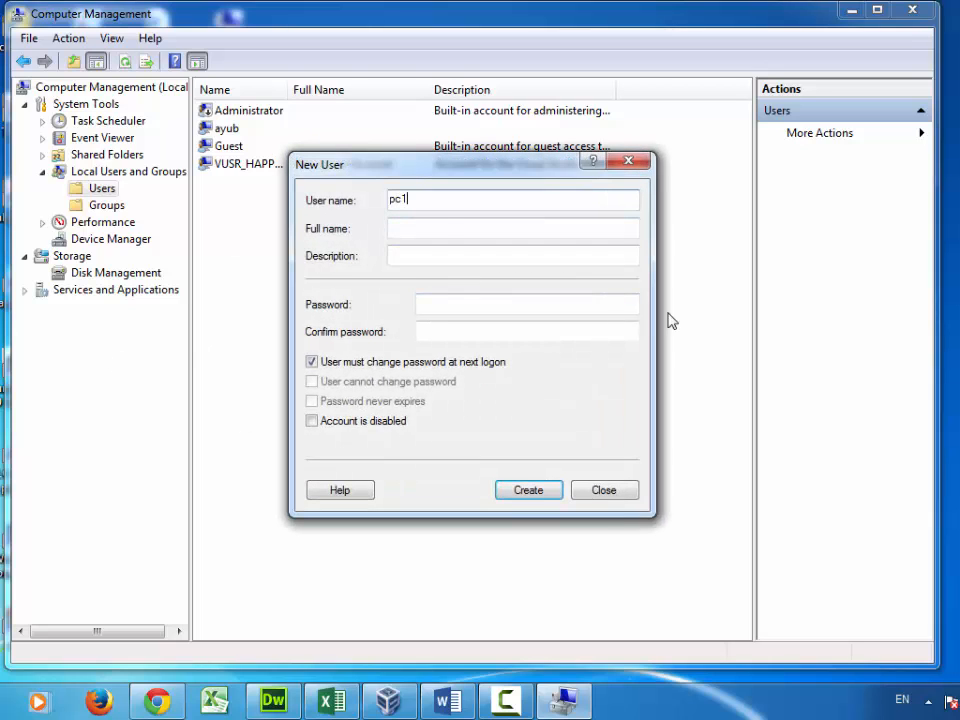
click(441, 231)
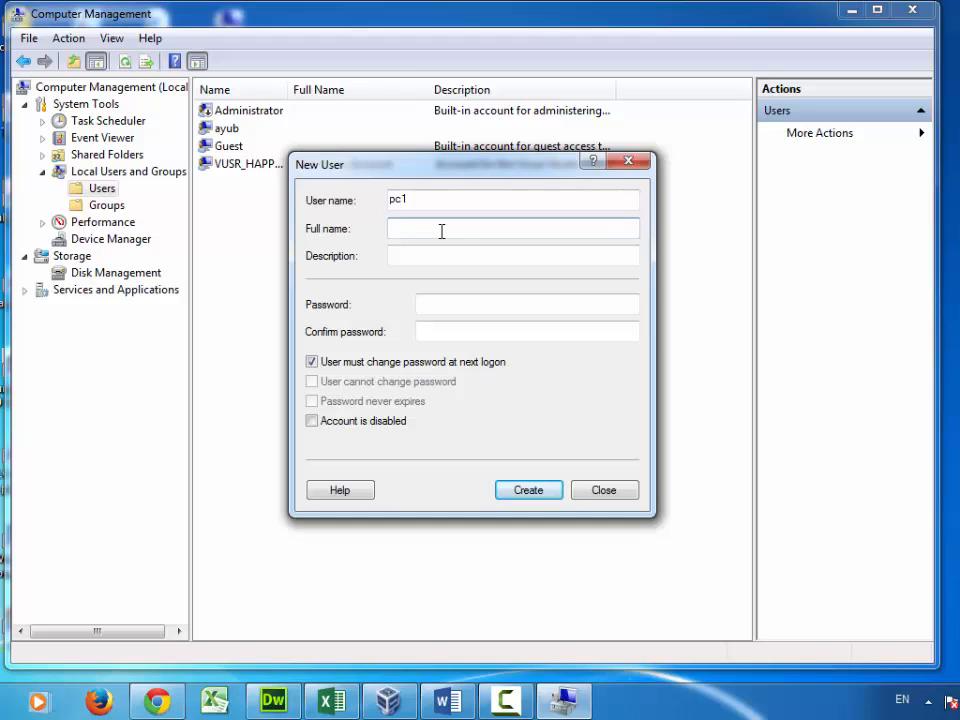
text(pc1)
click(456, 304)
text(1)
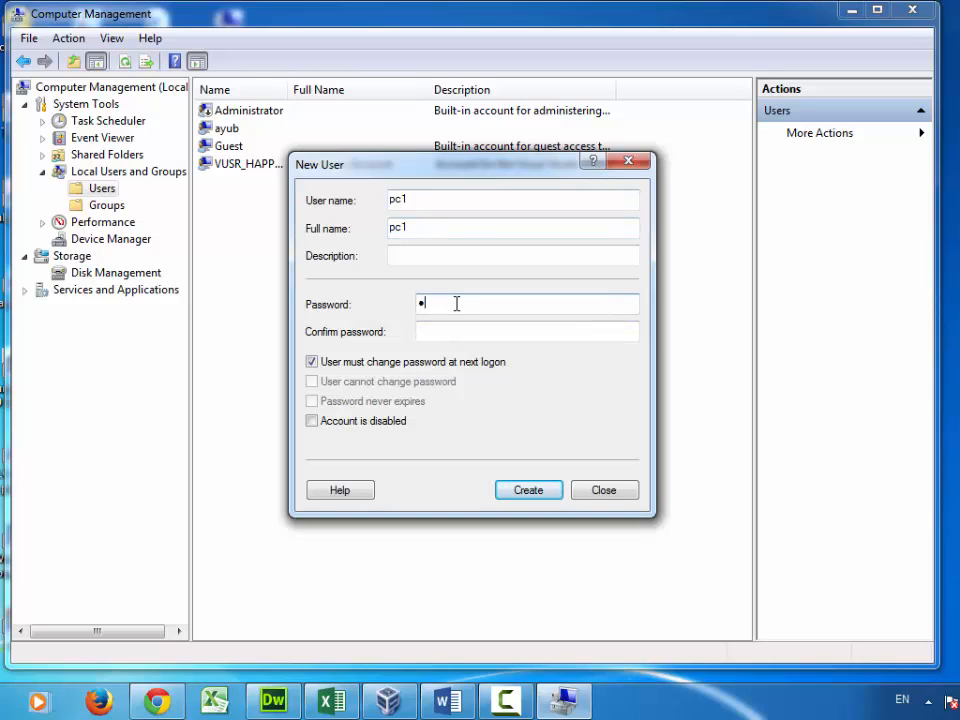
text(23)
click(435, 326)
text(123)
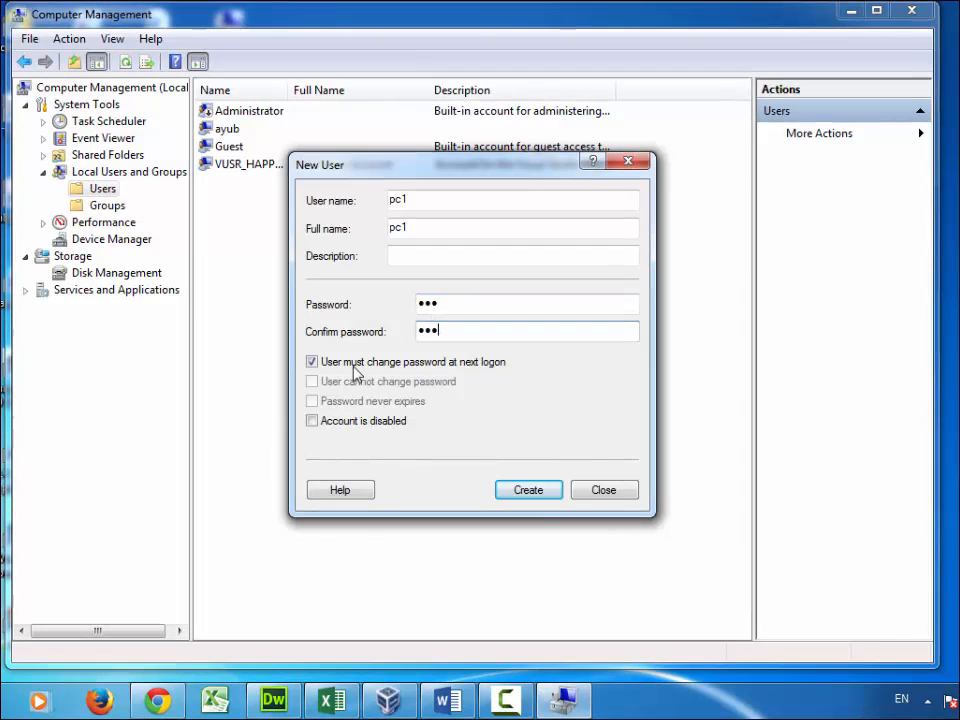
Step: Untick must-change, make the password unchangeable and never-expiring, then create the account
click(339, 362)
click(343, 382)
click(340, 401)
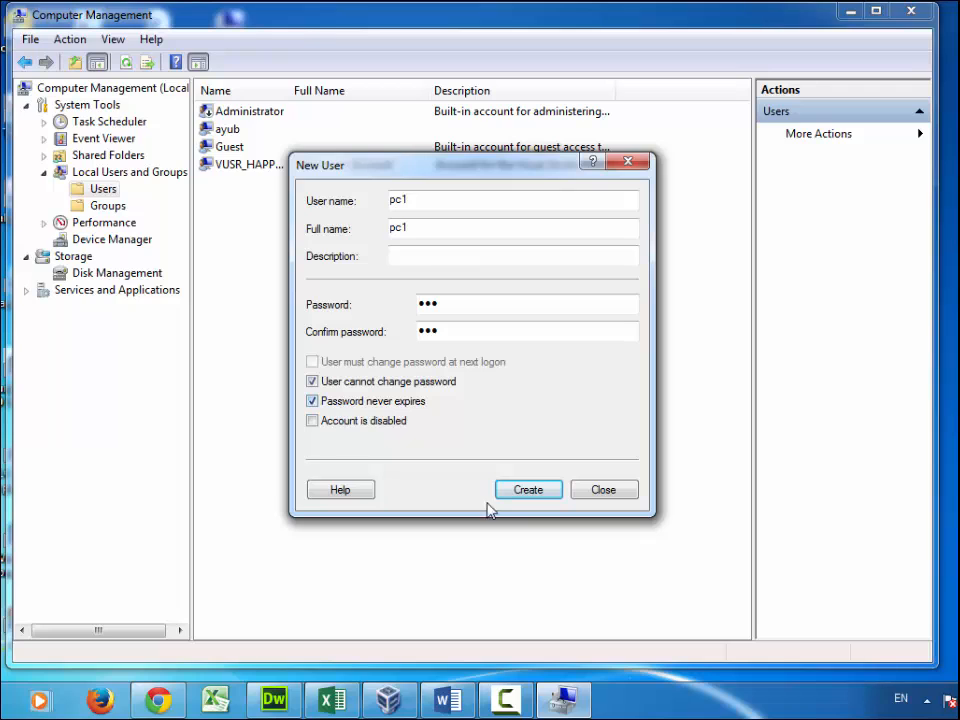
click(516, 490)
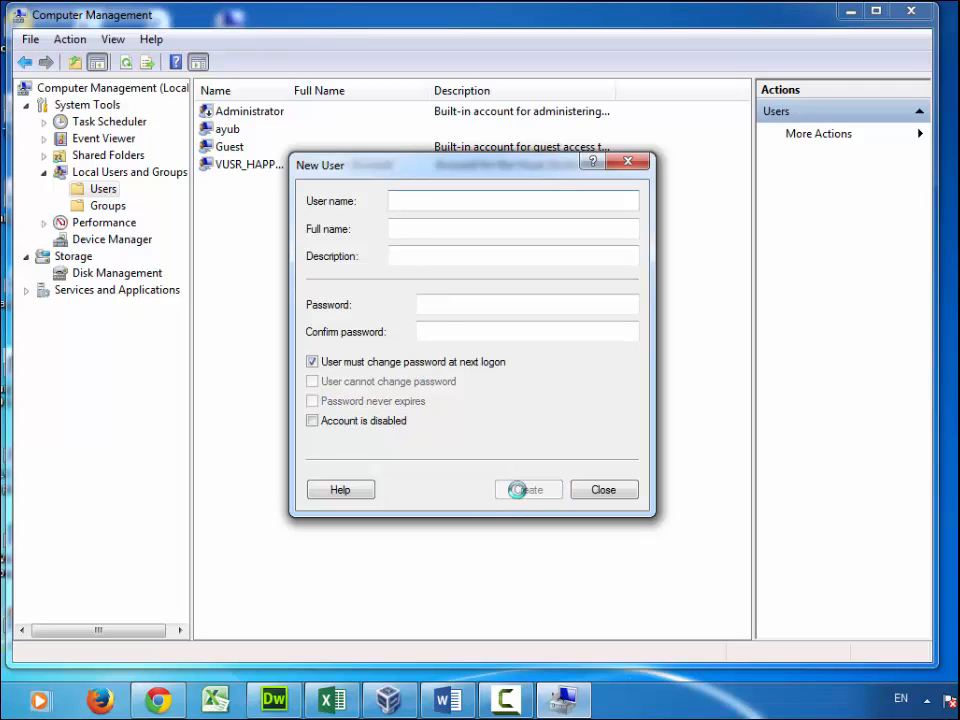
click(607, 493)
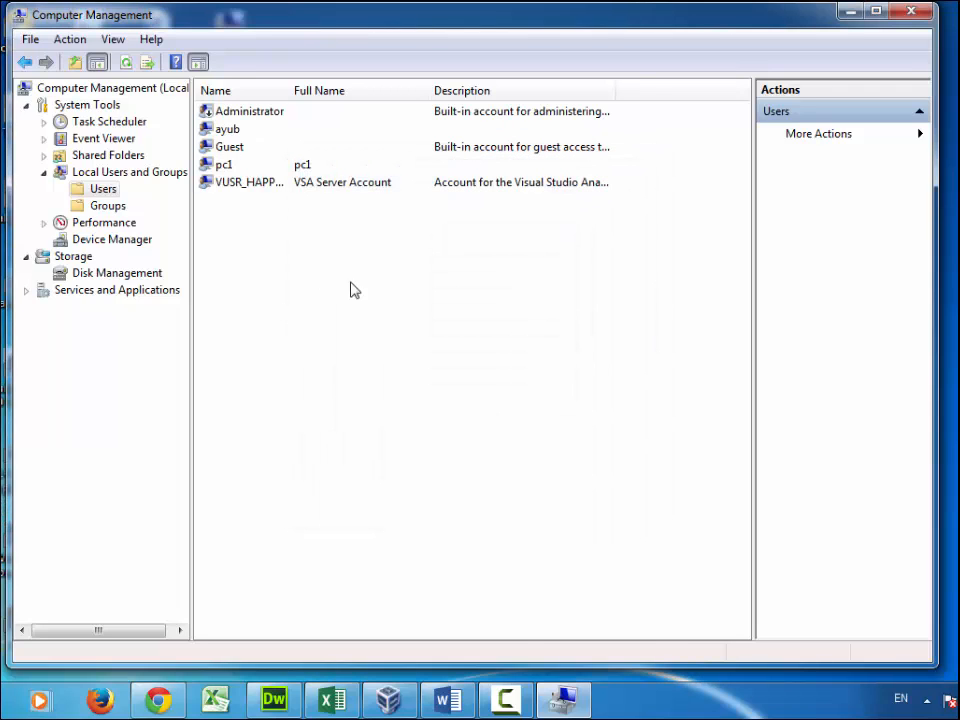
click(219, 168)
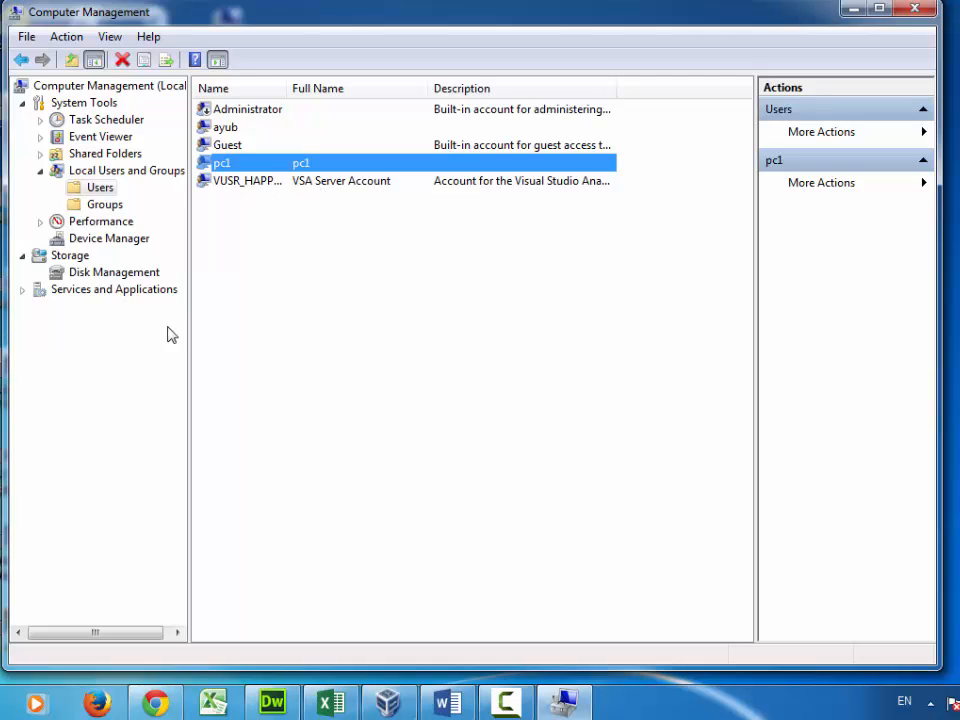
Step: Add pc1 as a member of the Administrators group
click(98, 210)
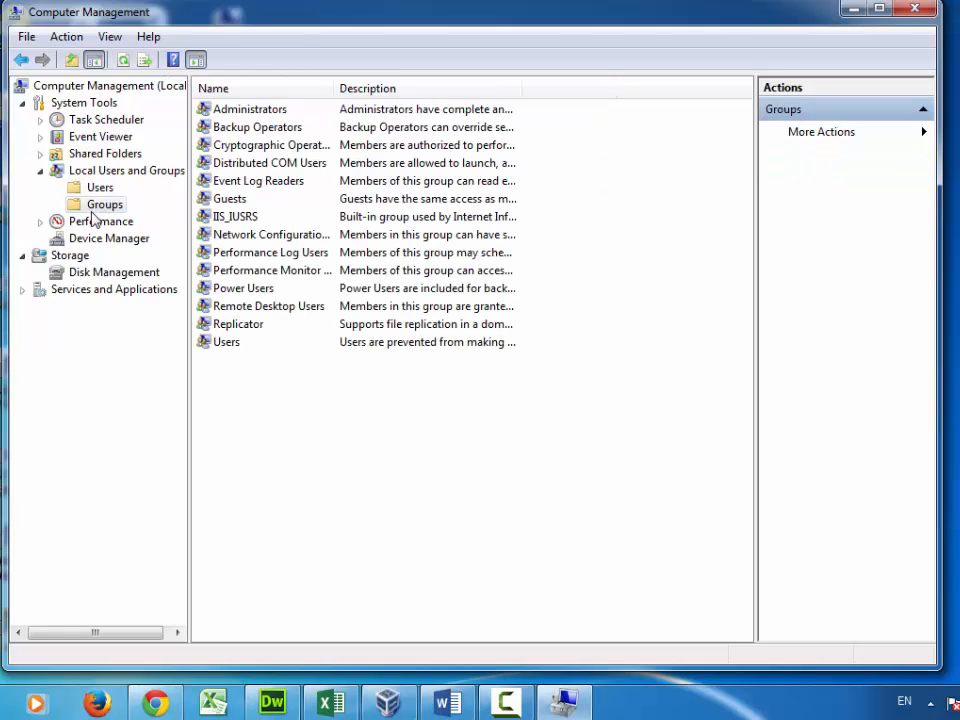
double_click(224, 113)
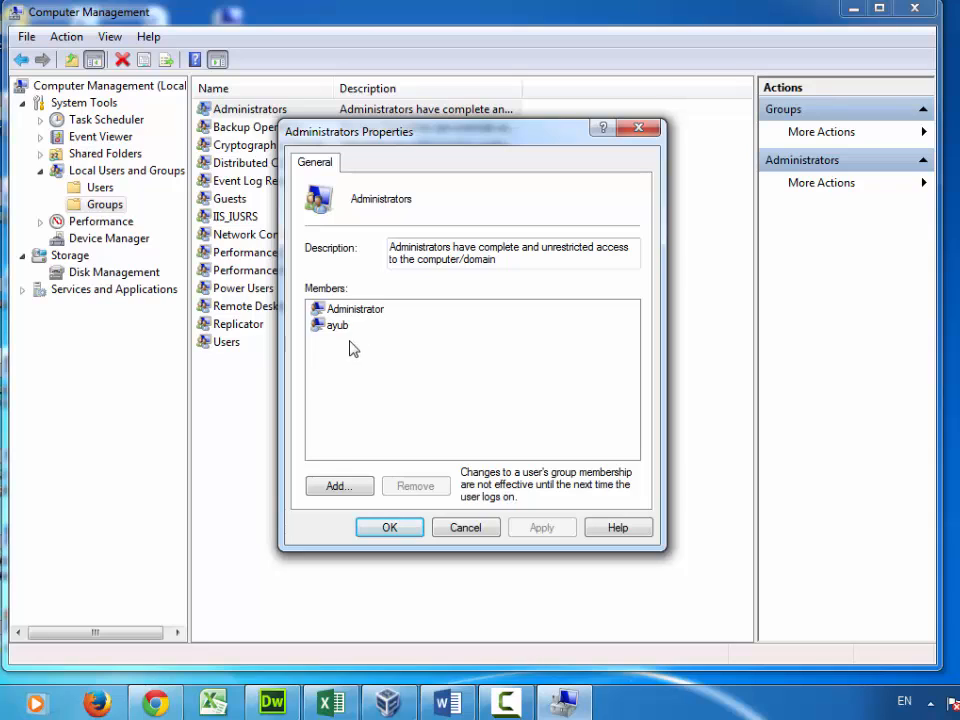
click(345, 486)
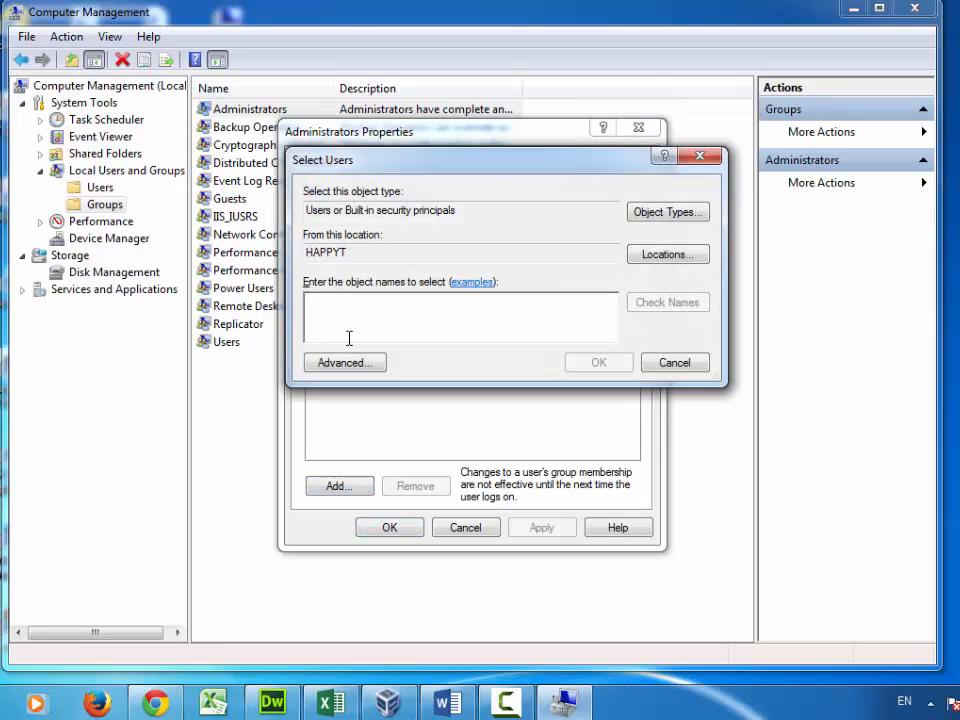
text(pc1)
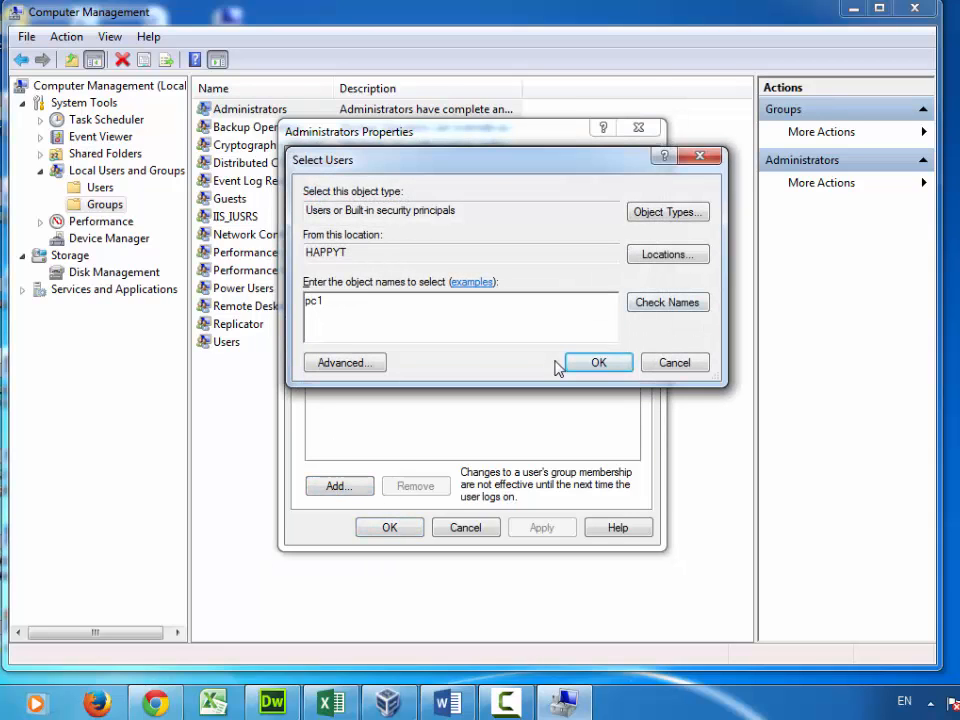
click(605, 363)
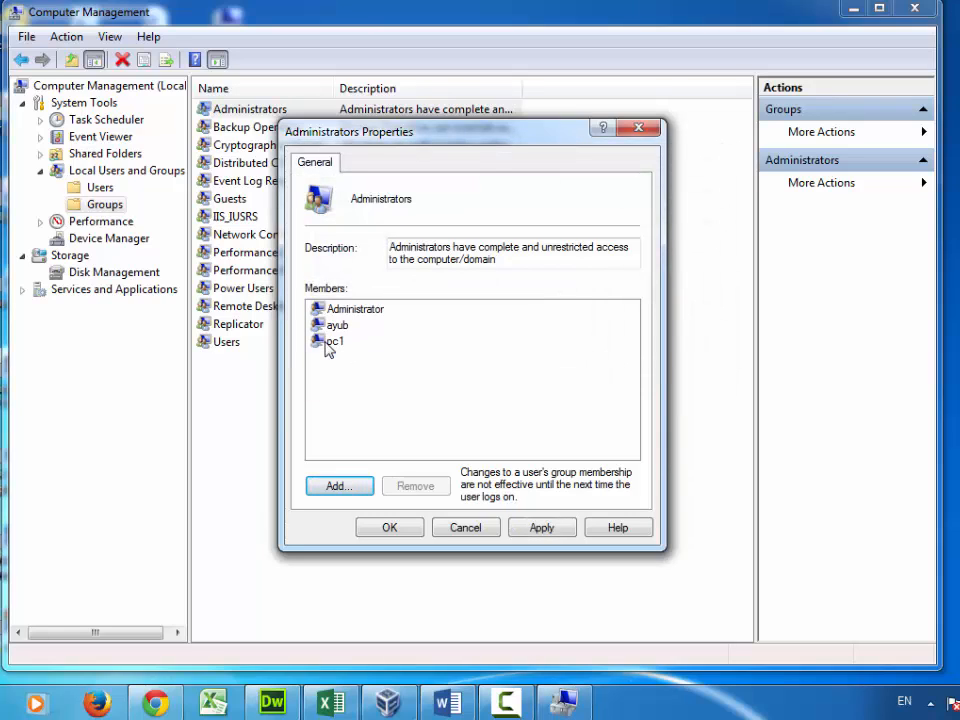
click(540, 530)
click(381, 530)
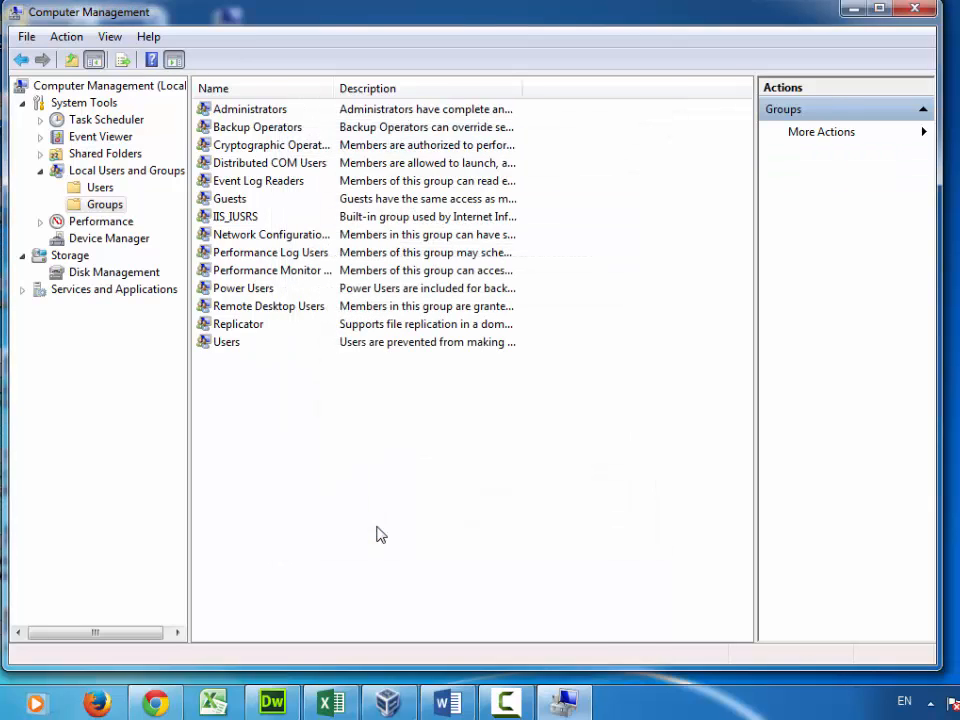
Step: Add pc1 to the Remote Desktop Users group and review both groups
double_click(258, 309)
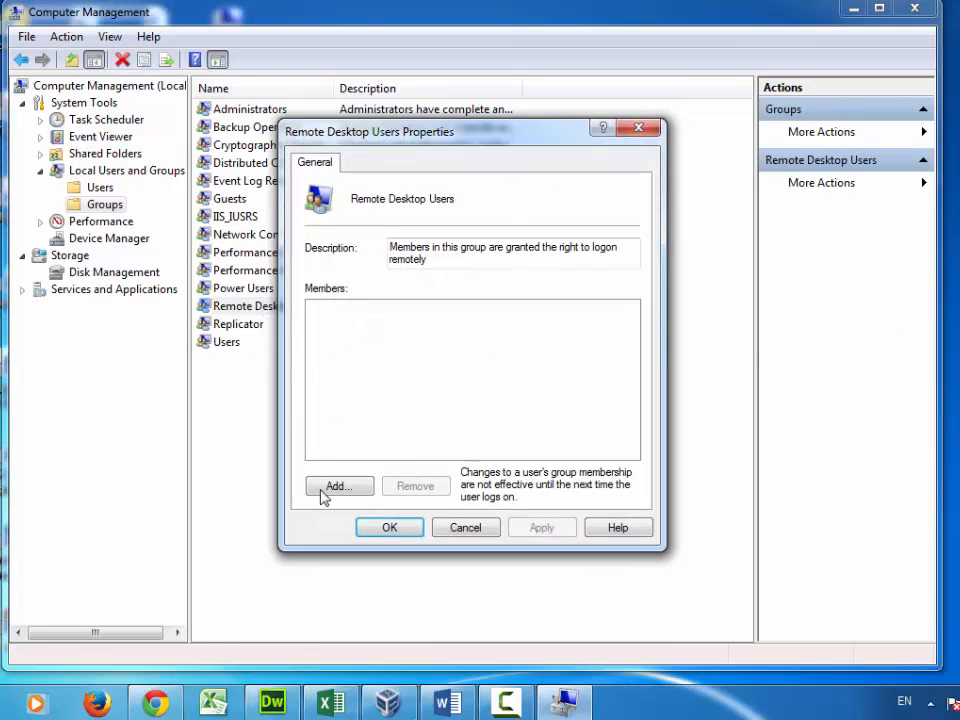
click(338, 487)
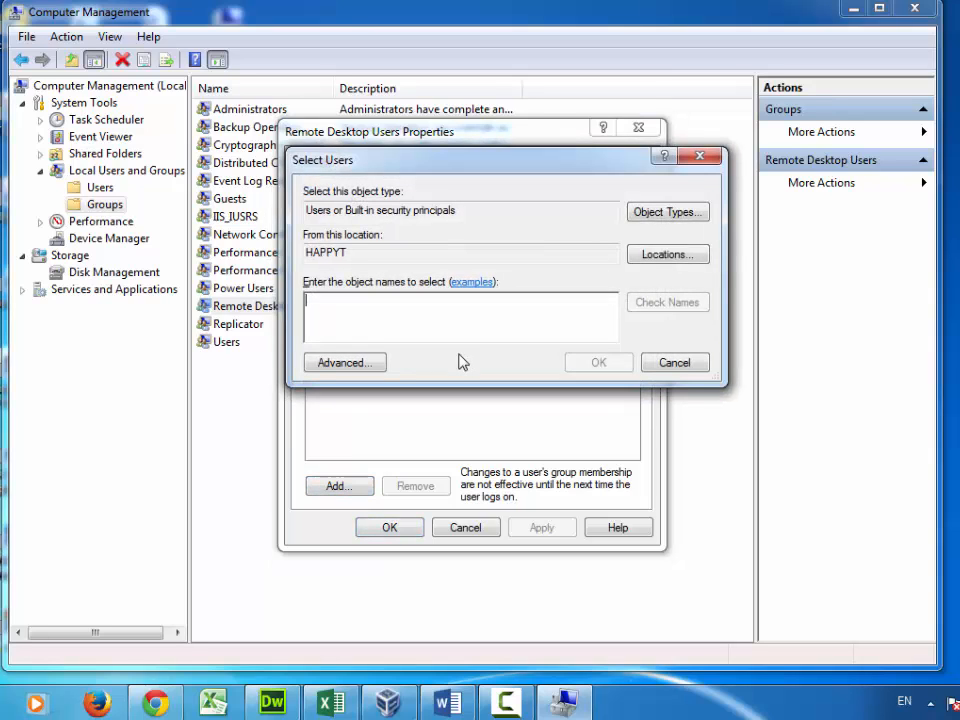
text(pc1)
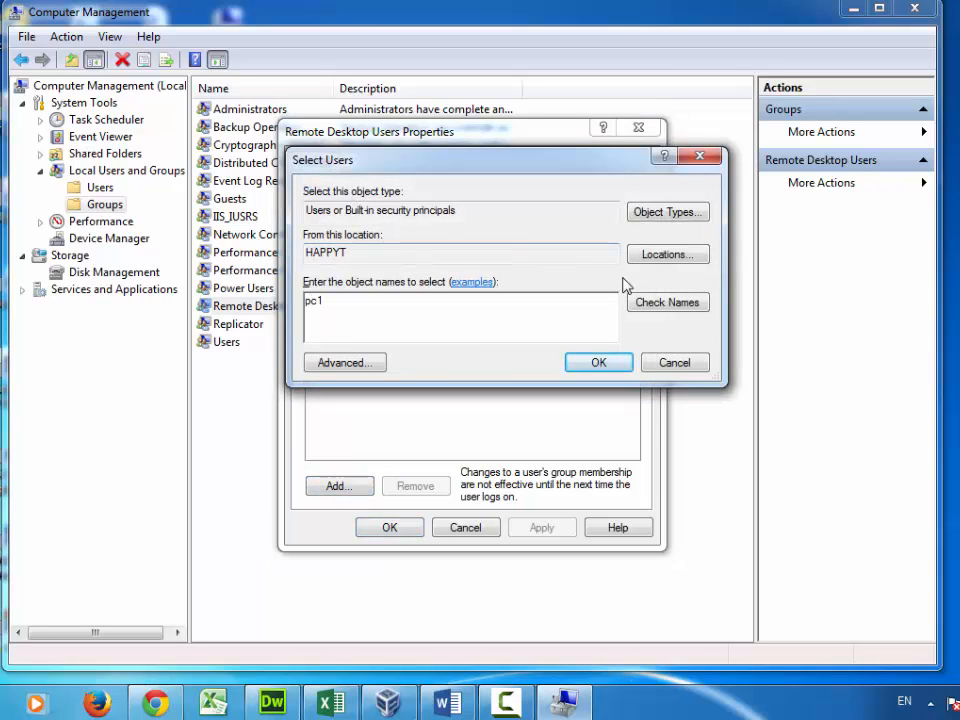
click(607, 366)
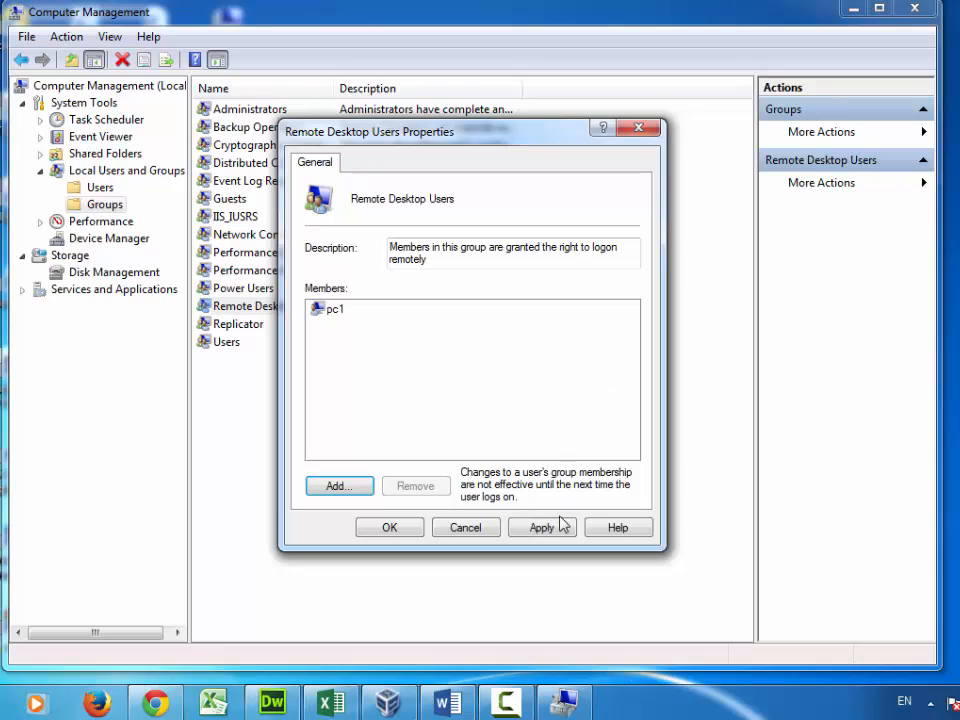
click(556, 528)
click(389, 528)
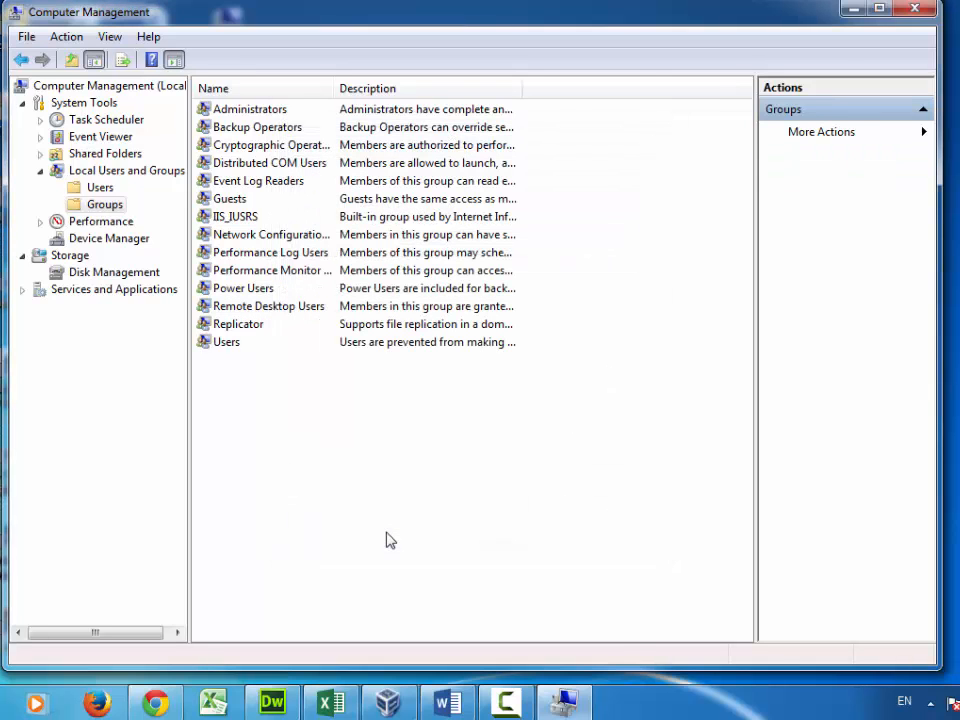
click(246, 110)
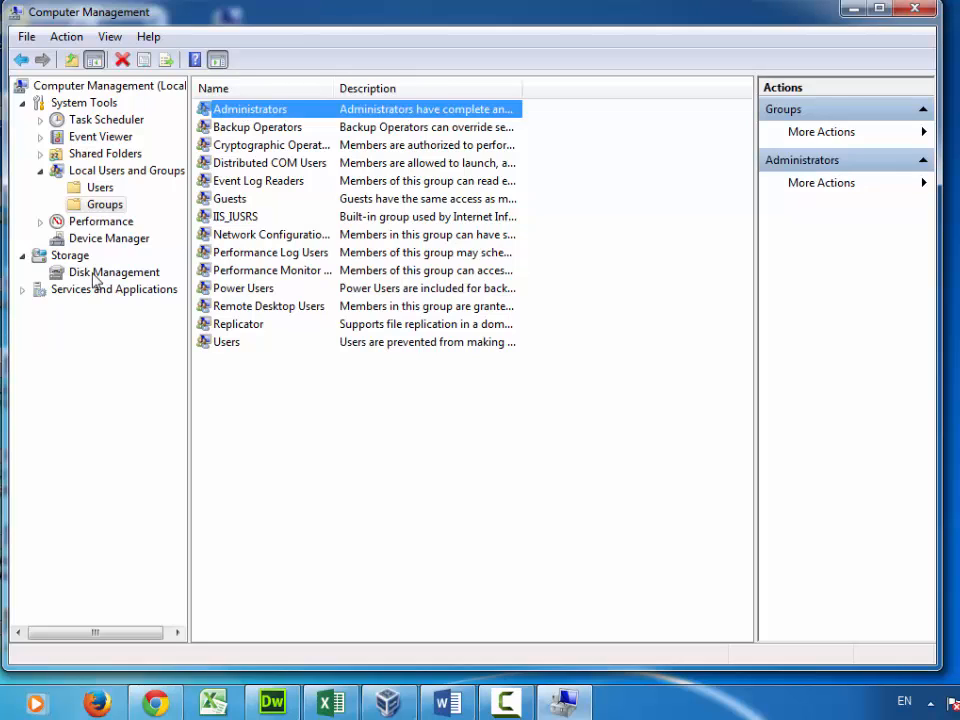
click(276, 309)
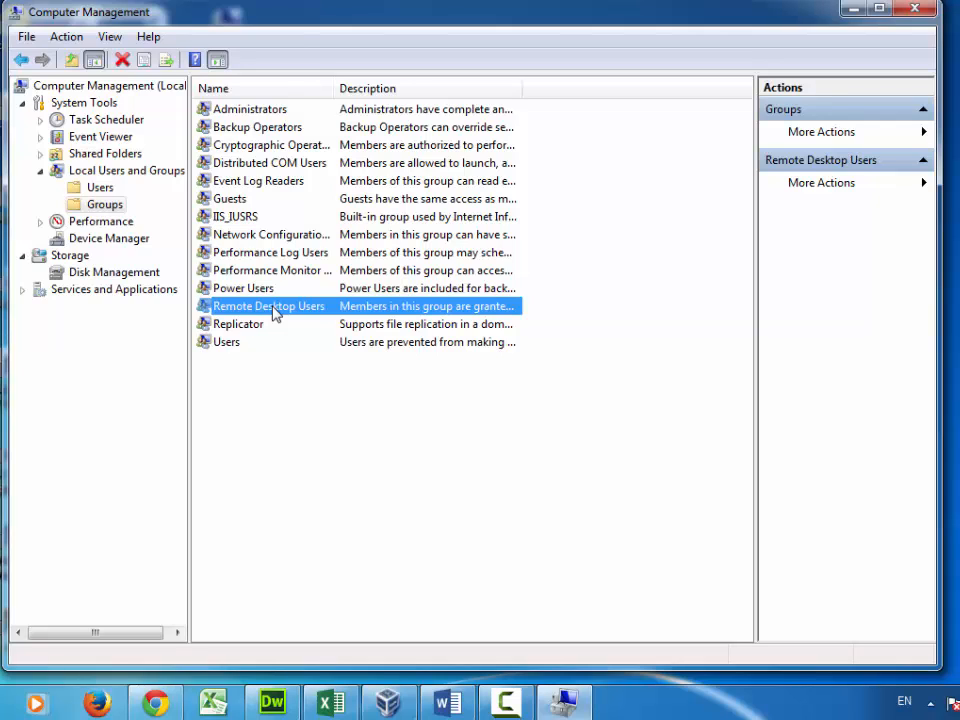
Step: Close Computer Management and reach Windows Firewall through Network and Sharing Center
click(914, 10)
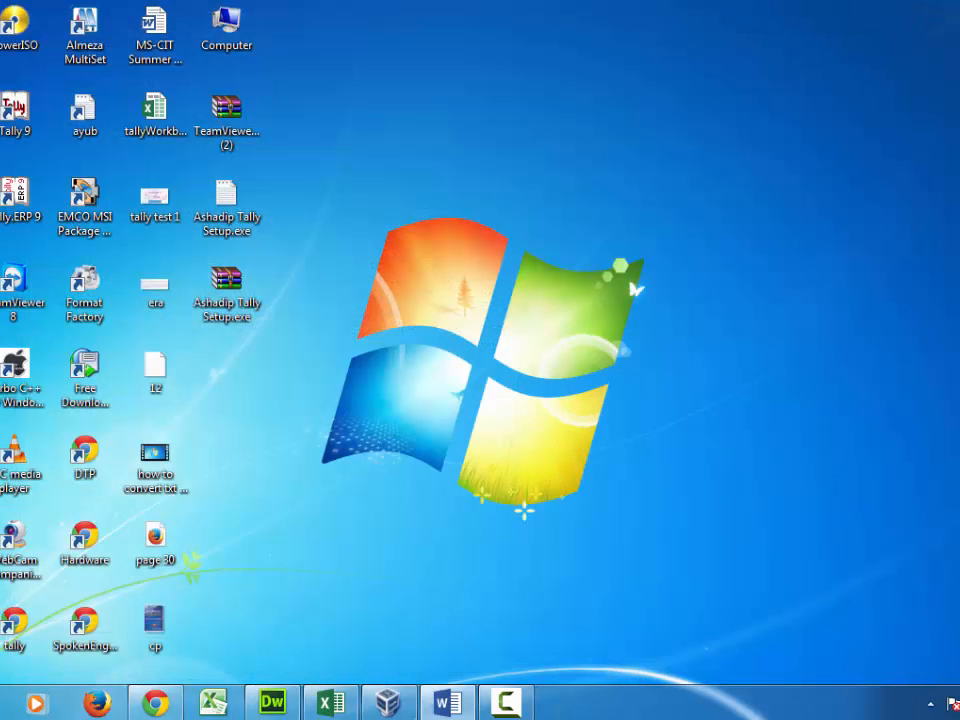
right_click(952, 704)
key(Escape)
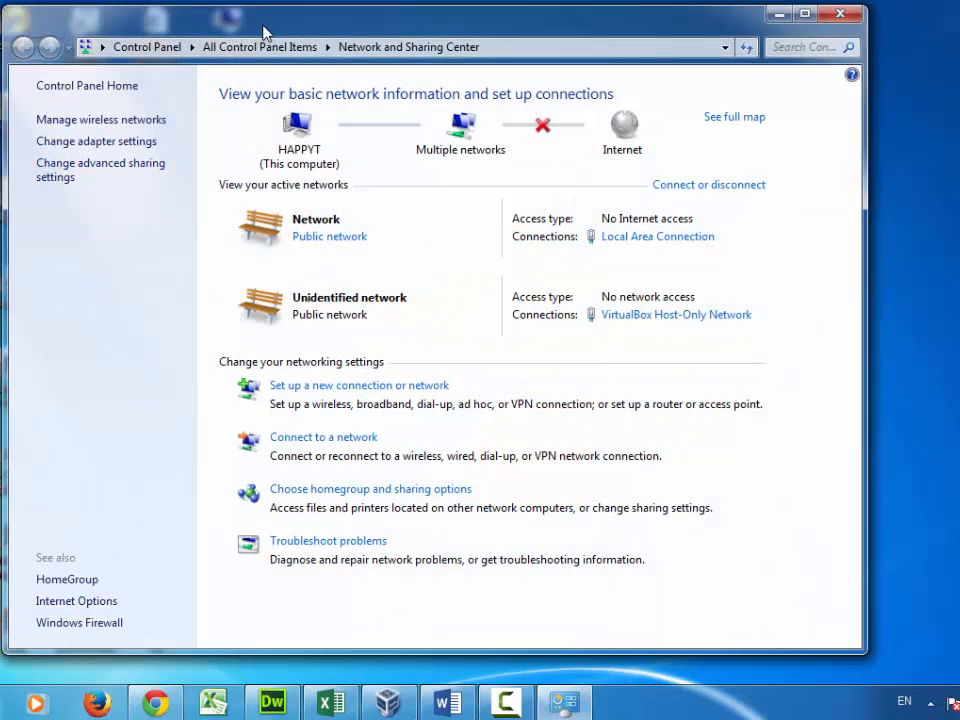
drag(264, 32, 257, 7)
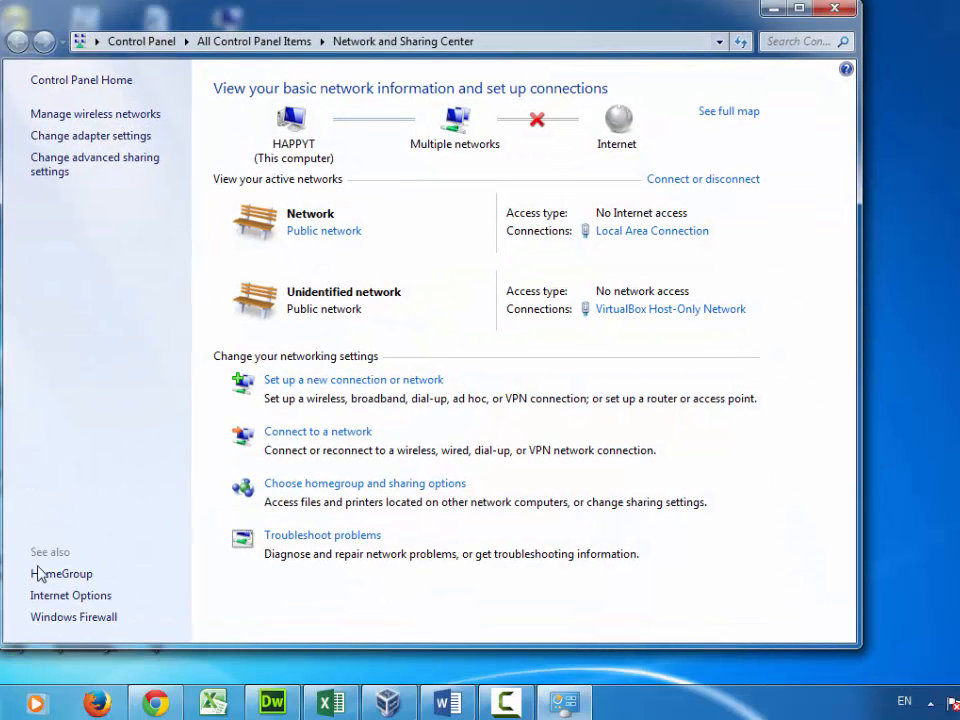
click(78, 620)
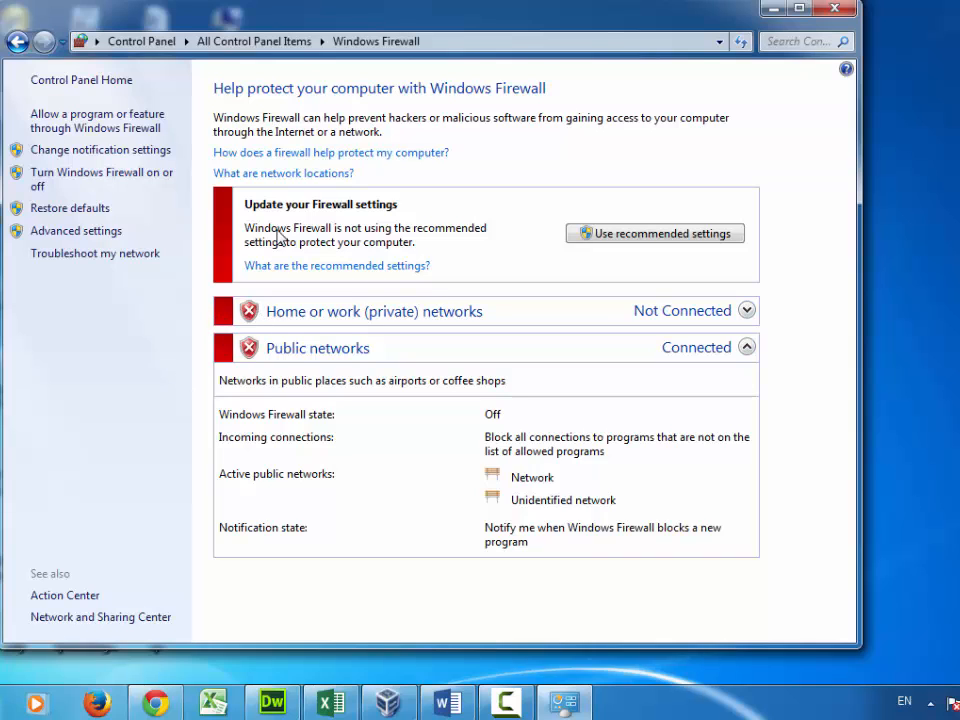
Step: Keep Windows Firewall off for home and public networks and close the window
click(89, 181)
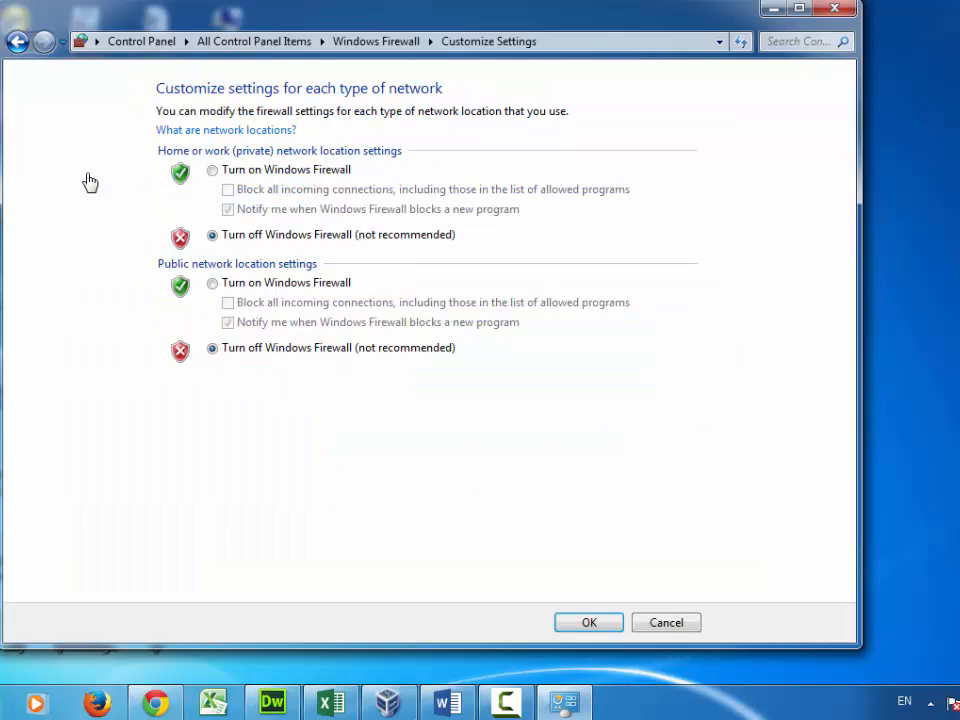
click(212, 171)
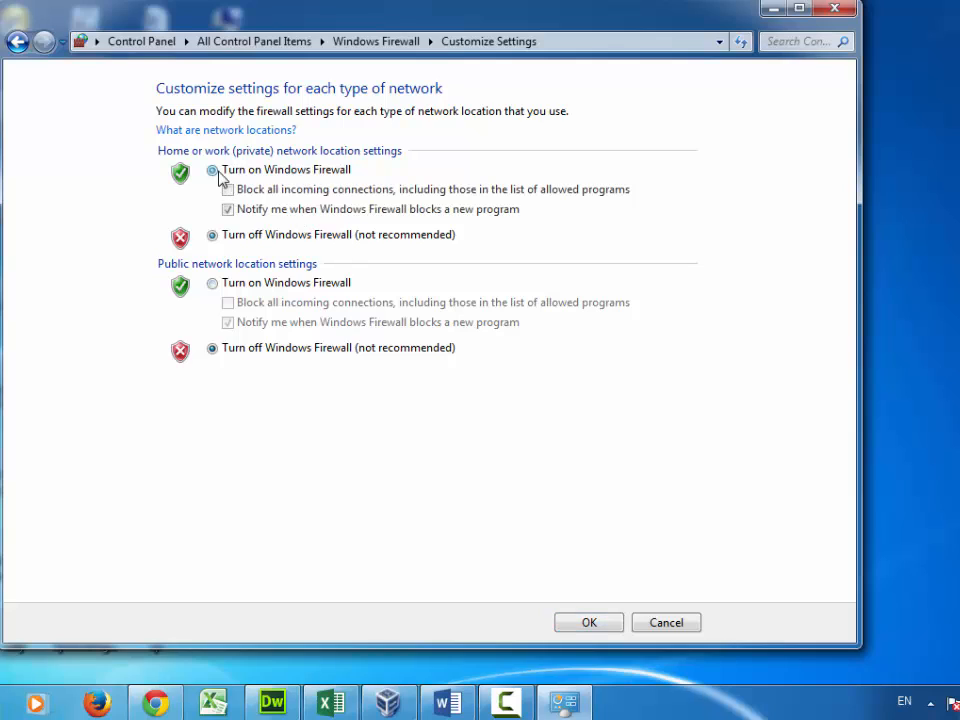
click(213, 236)
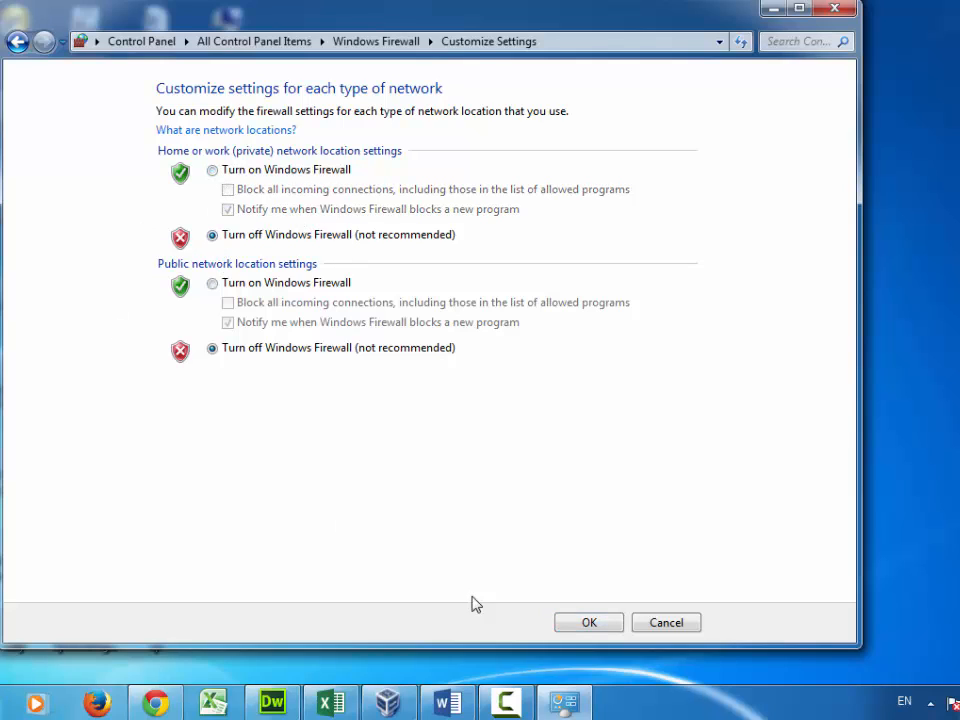
click(587, 622)
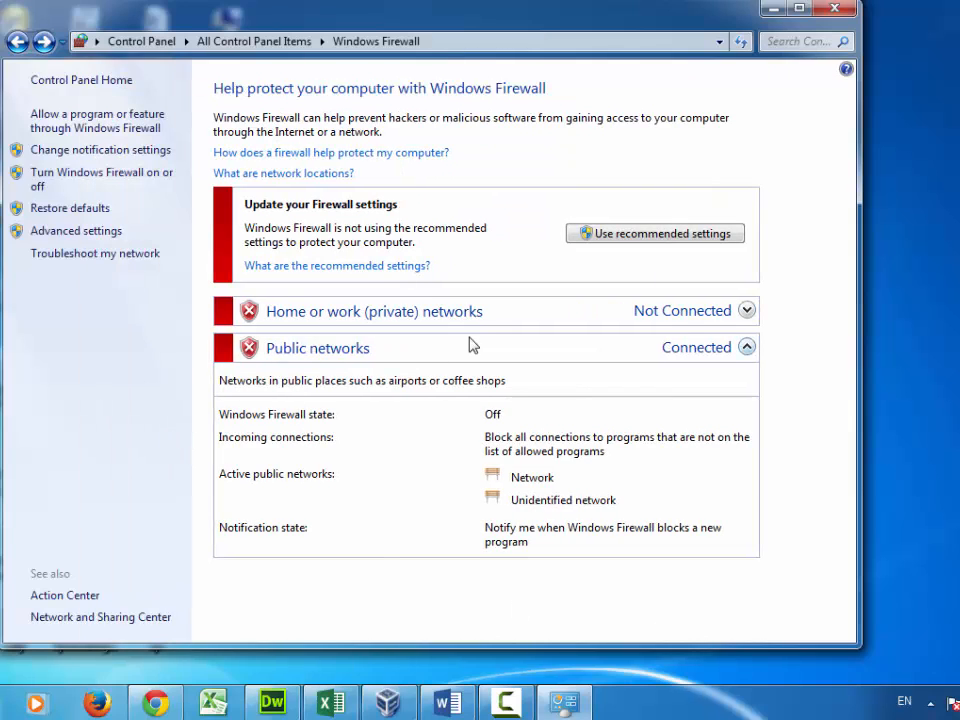
click(834, 8)
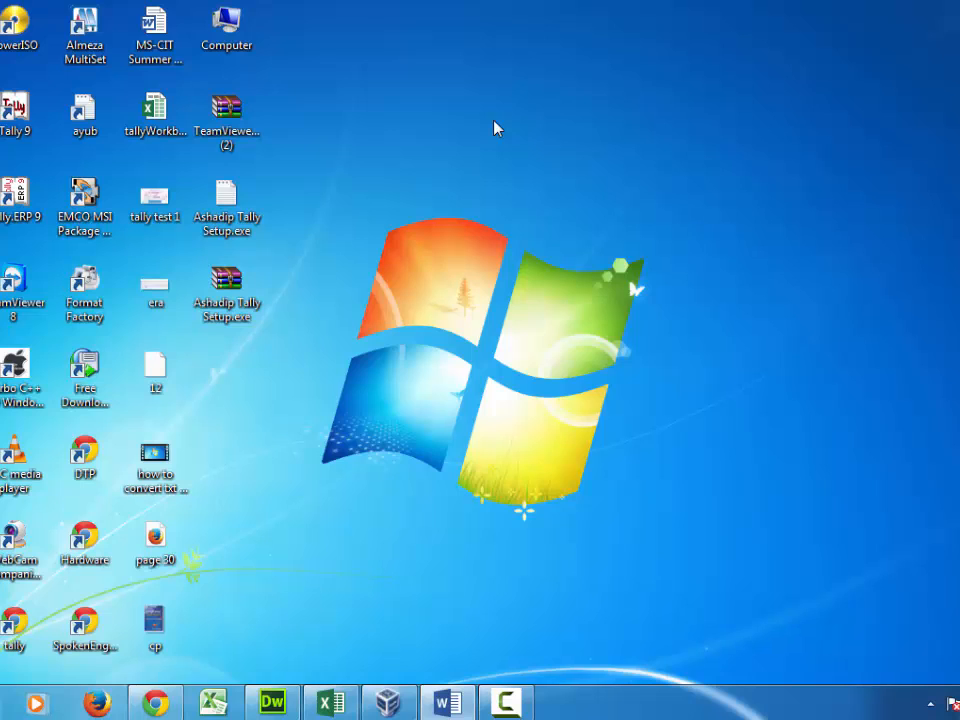
Step: In System Properties' Remote tab, allow Remote Desktop connections from computers running any version
right_click(229, 28)
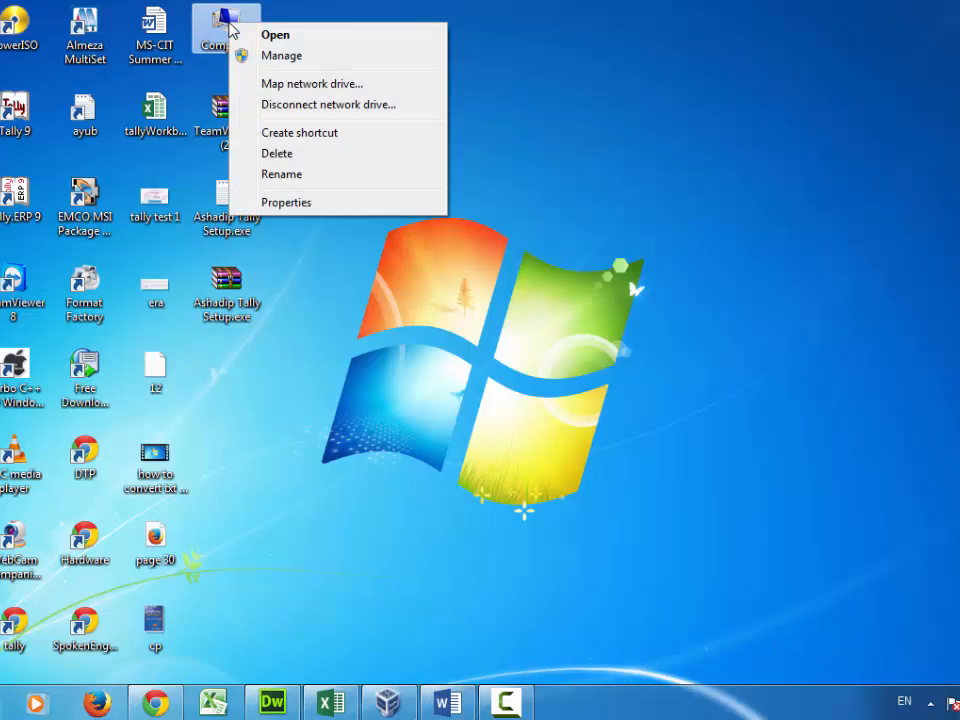
click(328, 205)
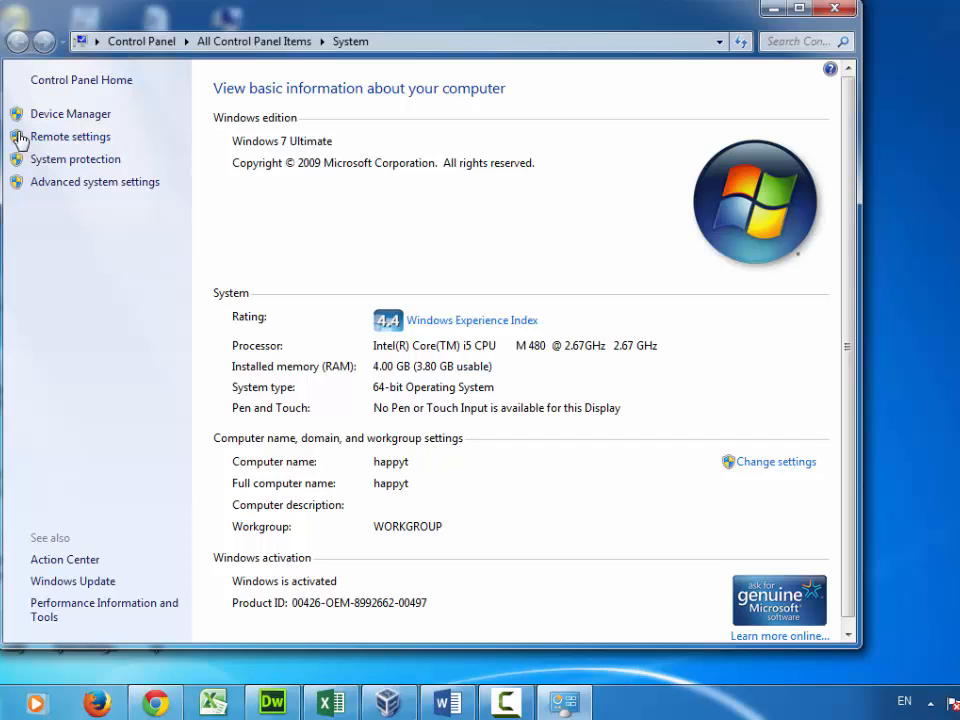
click(71, 140)
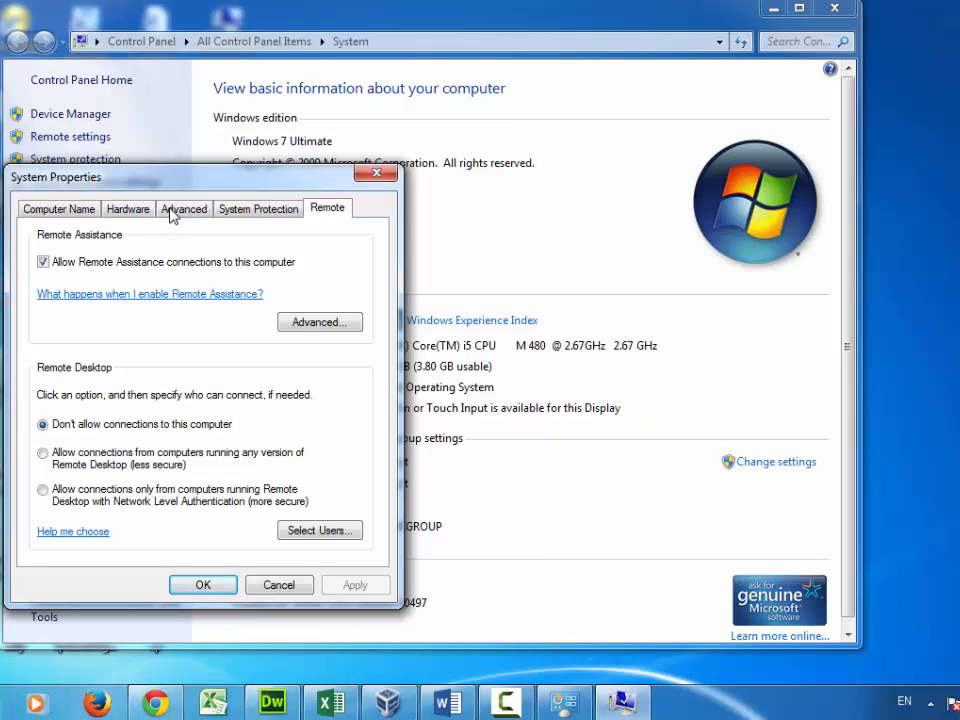
drag(156, 181, 196, 115)
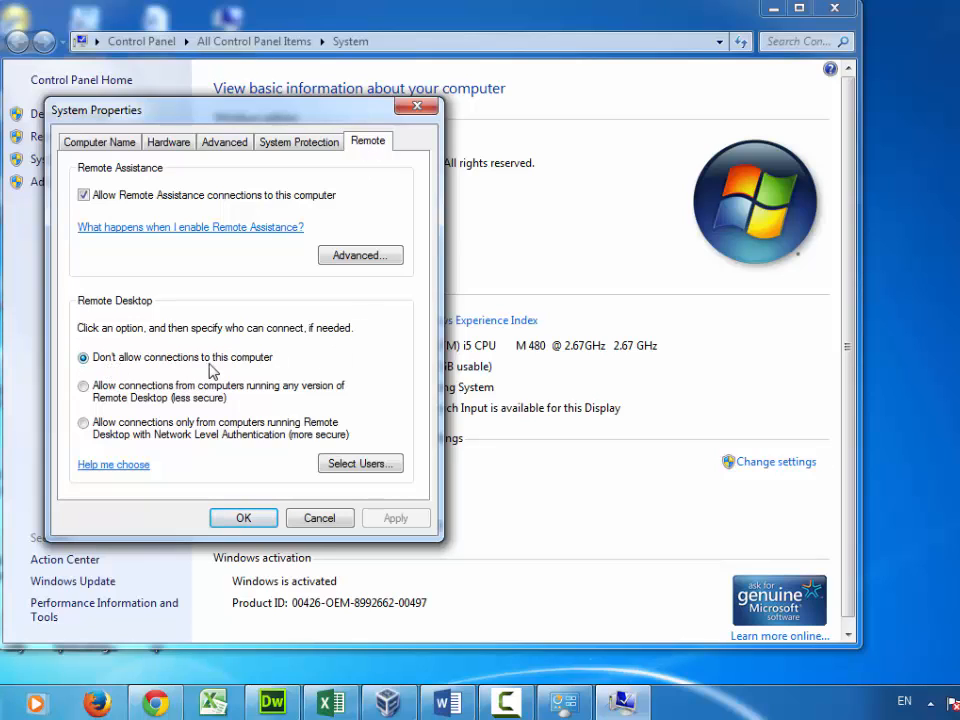
click(84, 387)
click(238, 258)
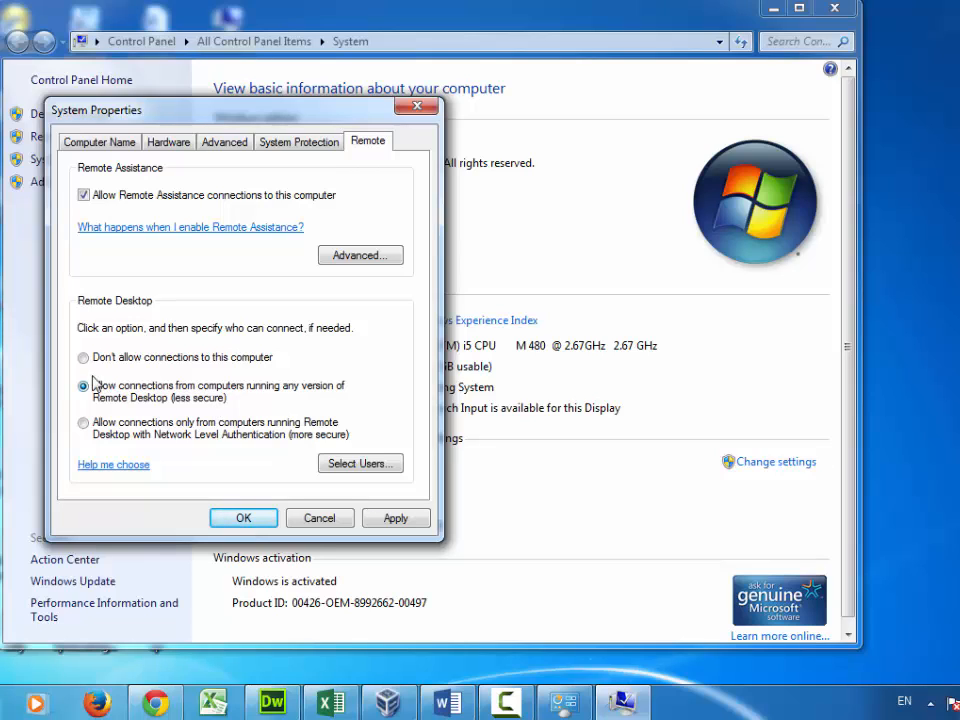
click(393, 521)
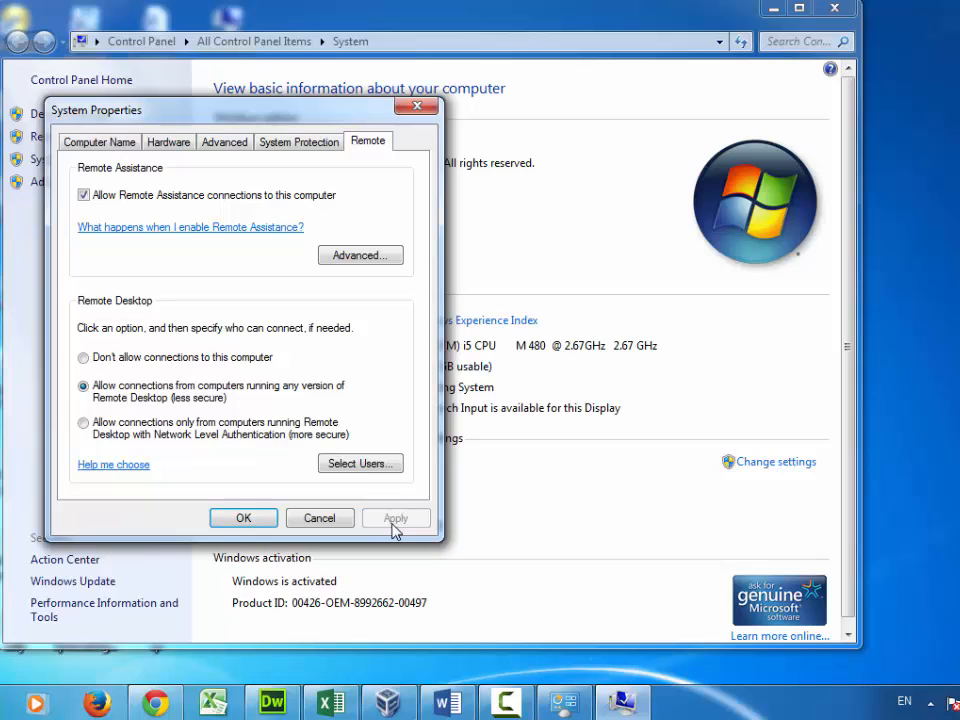
click(238, 522)
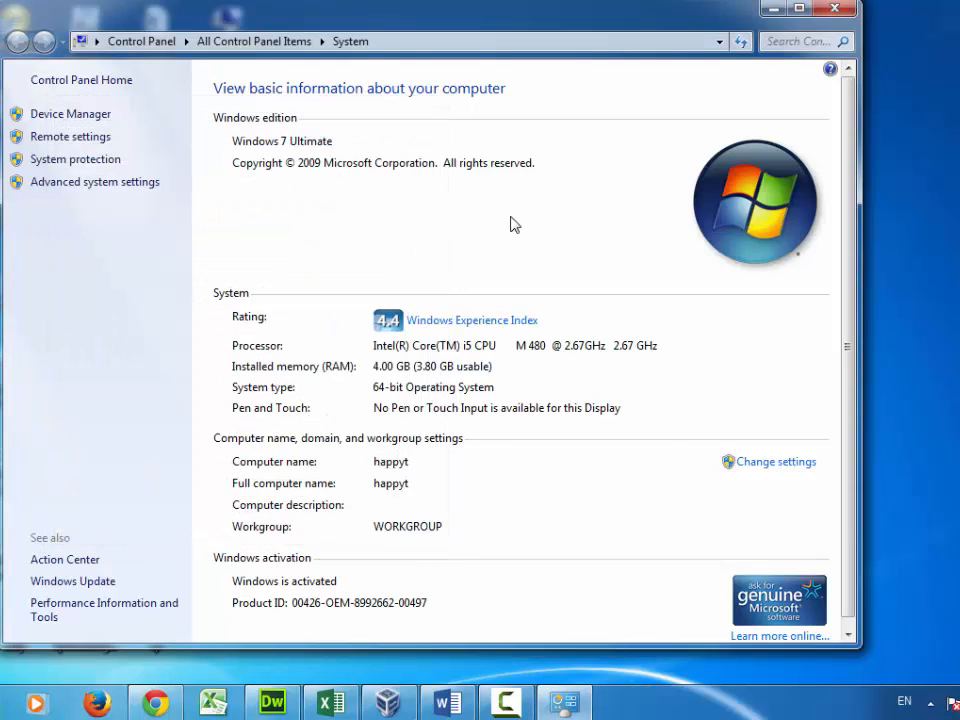
Step: Close the host System window and switch to the Windows XP virtual machine
click(836, 11)
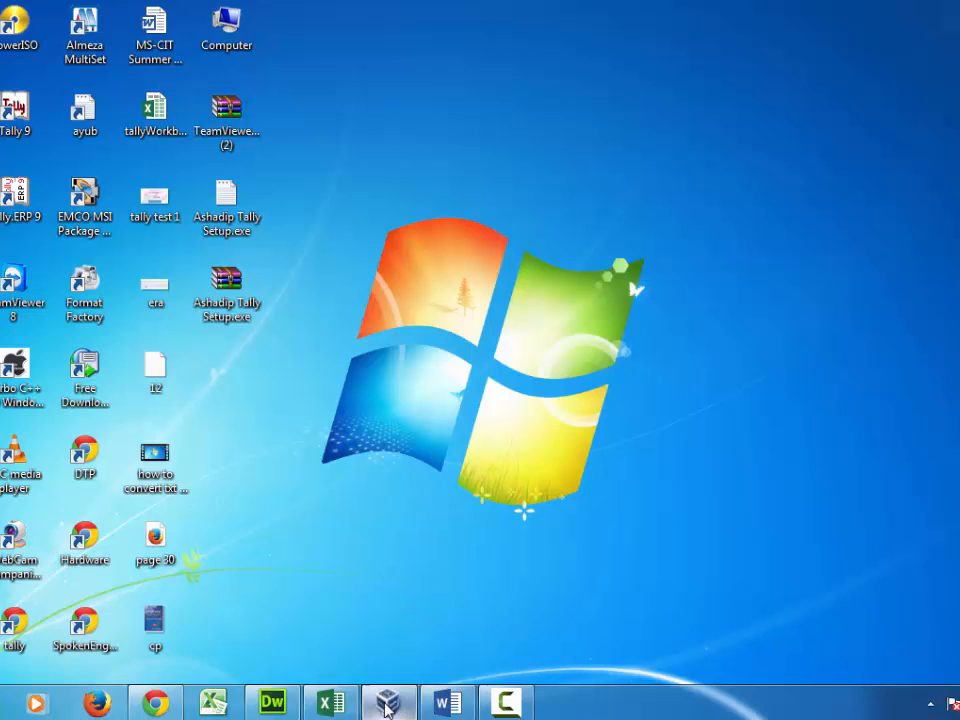
click(387, 704)
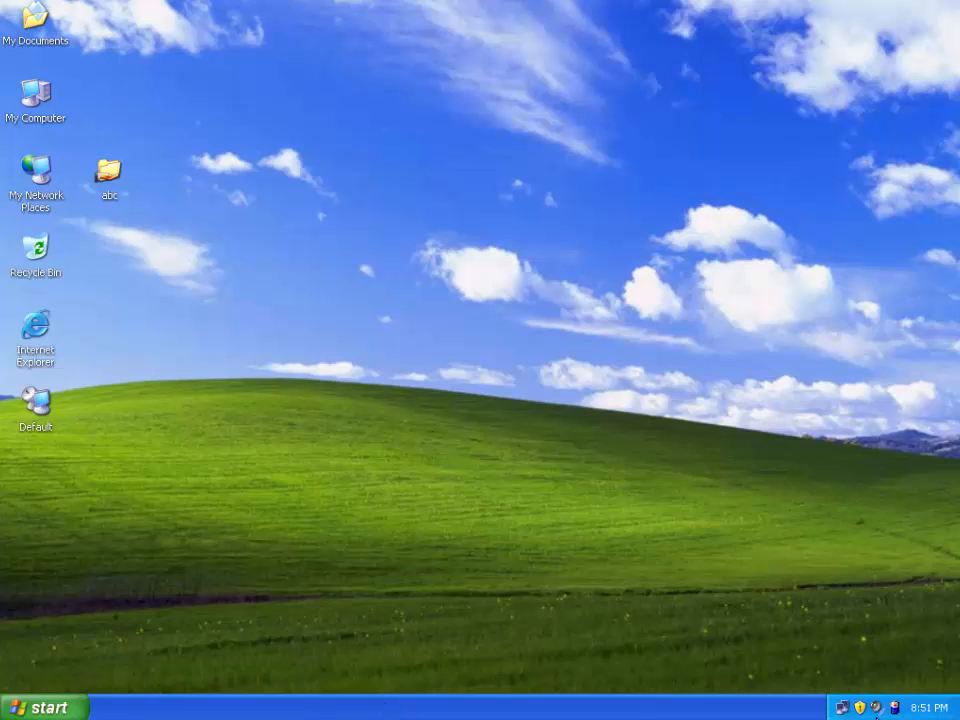
right_click(842, 708)
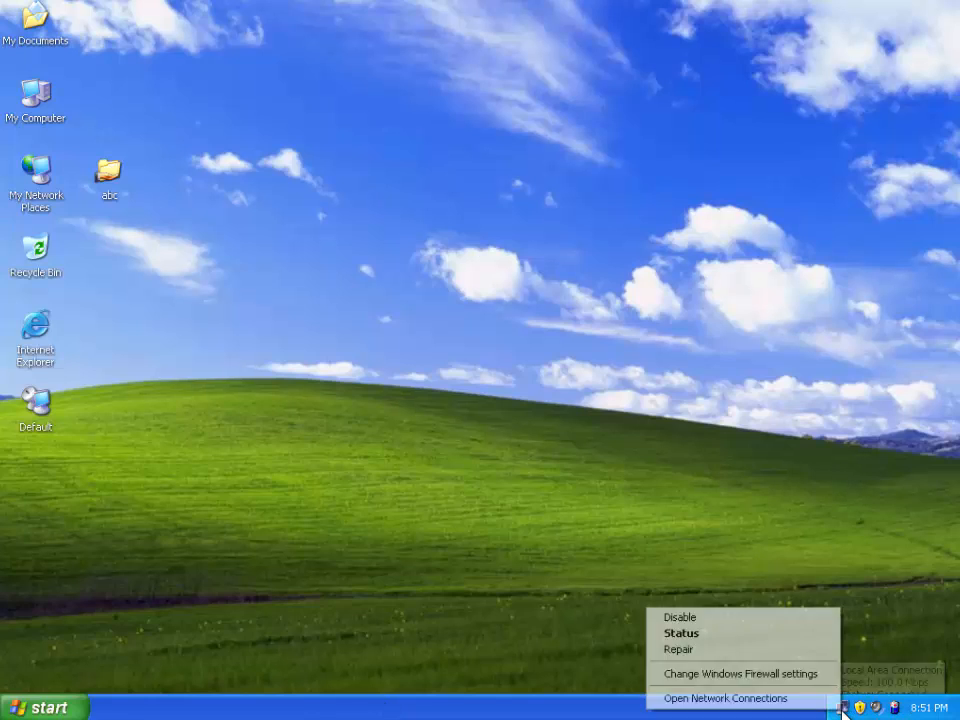
click(762, 678)
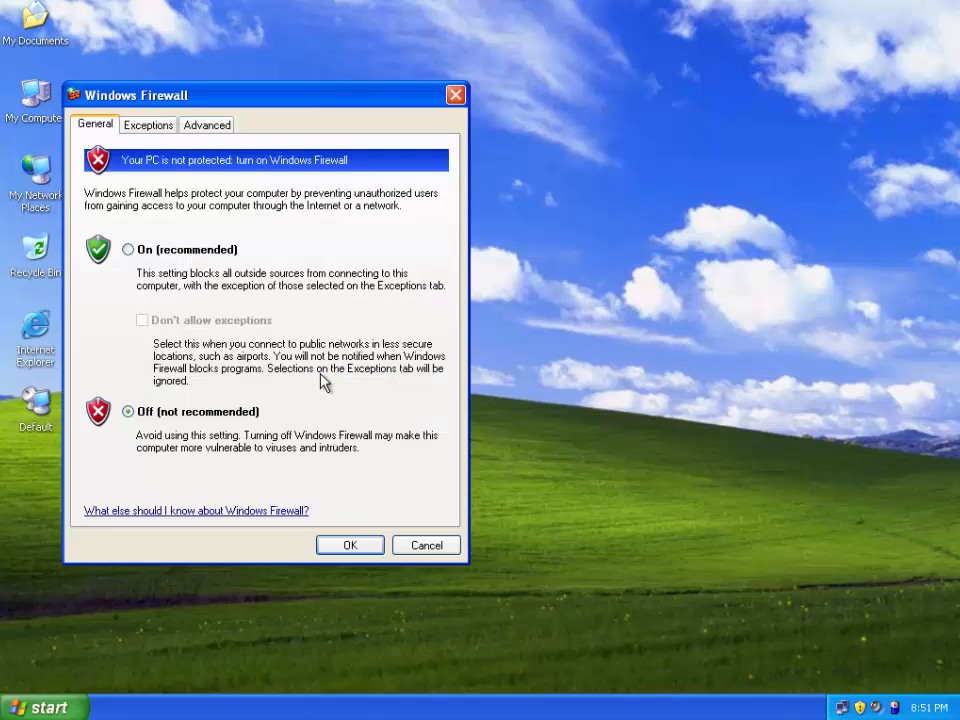
click(368, 551)
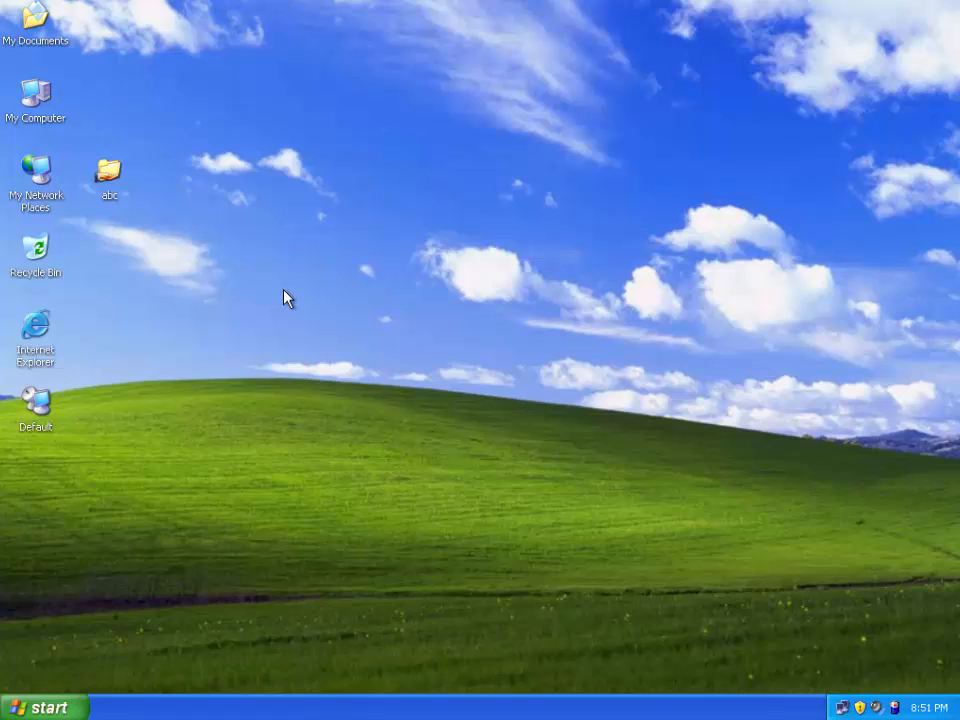
Step: Launch Remote Desktop Connection with the mstsc command from Run
click(35, 708)
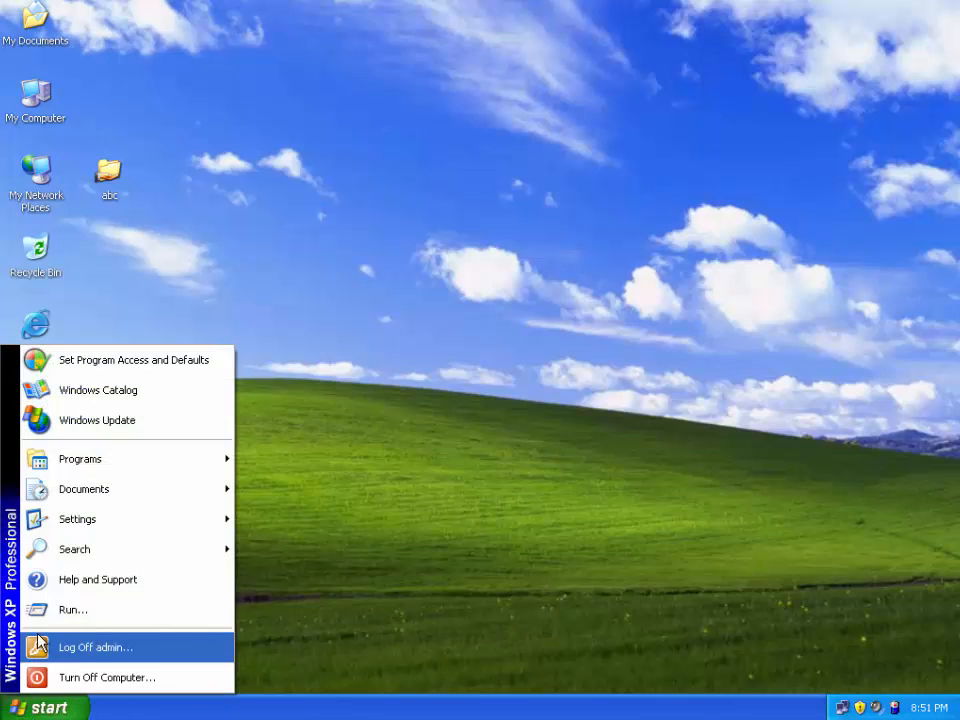
click(72, 610)
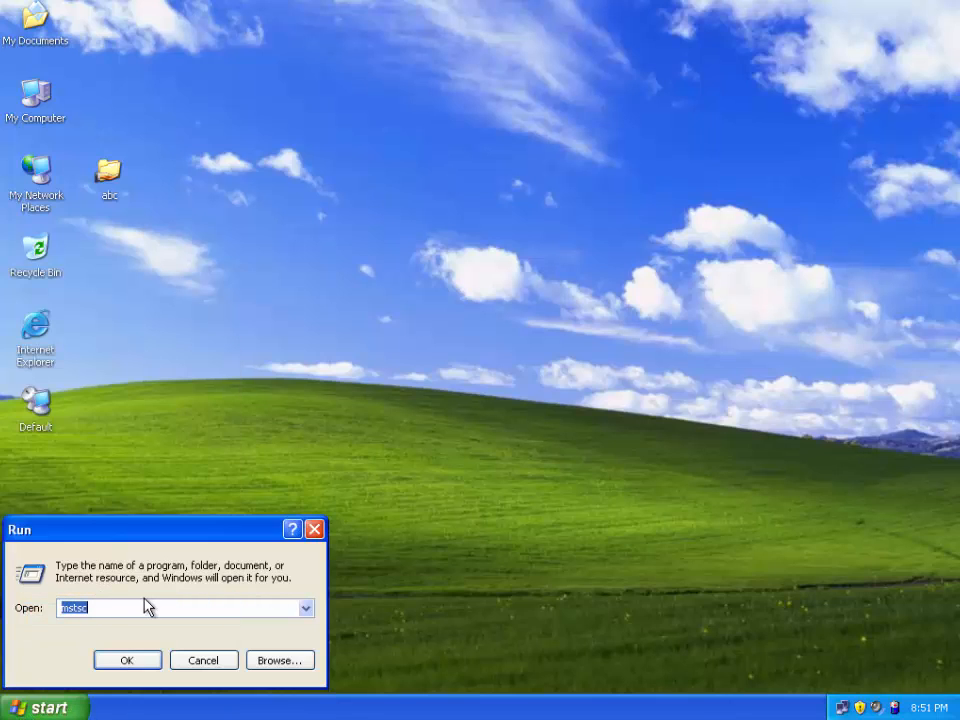
text(mst)
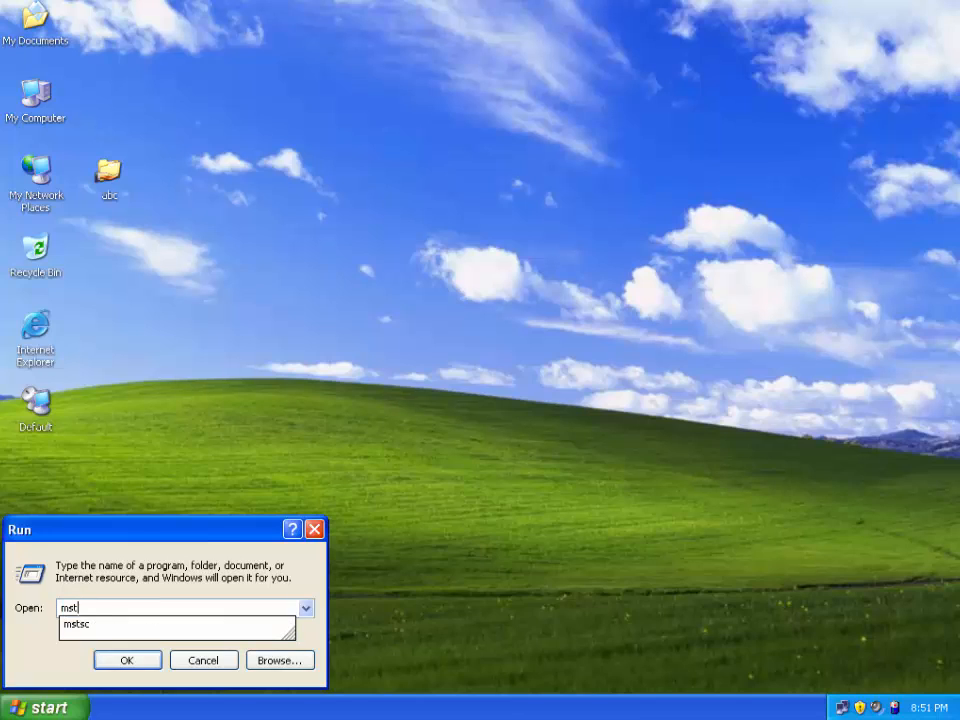
text(sc)
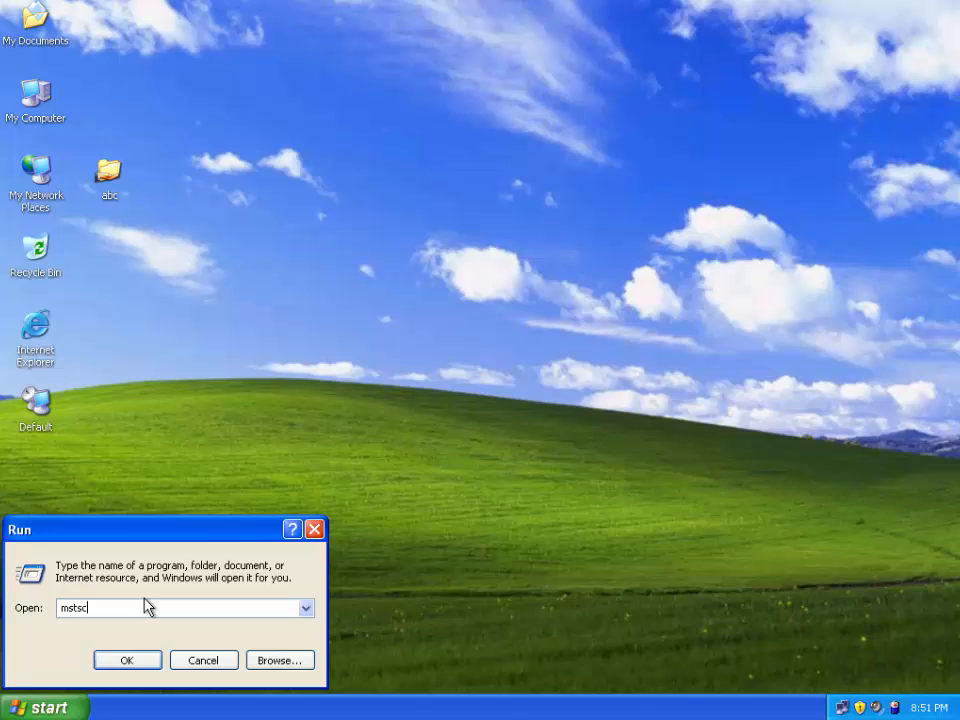
click(125, 666)
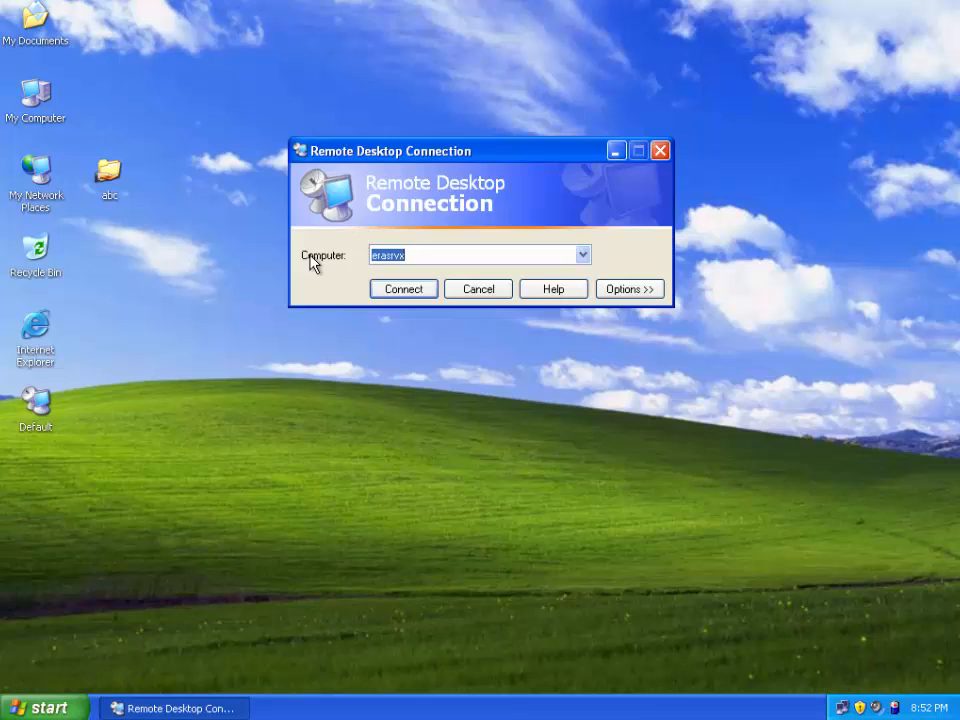
Step: Set the target computer to extenda and enter the account password
click(629, 289)
double_click(489, 328)
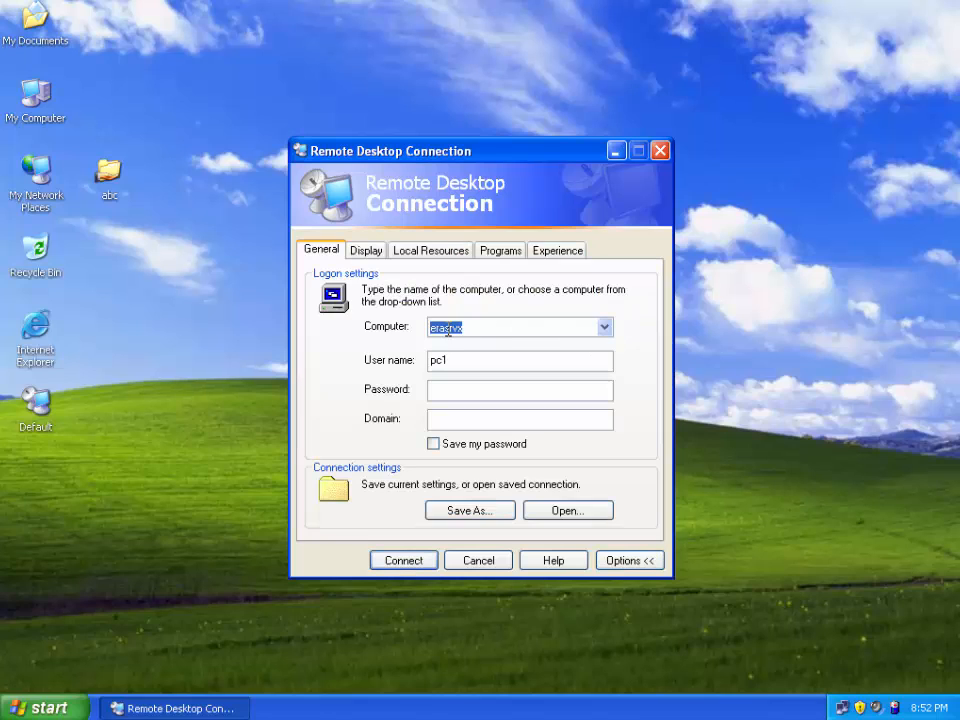
text(ex)
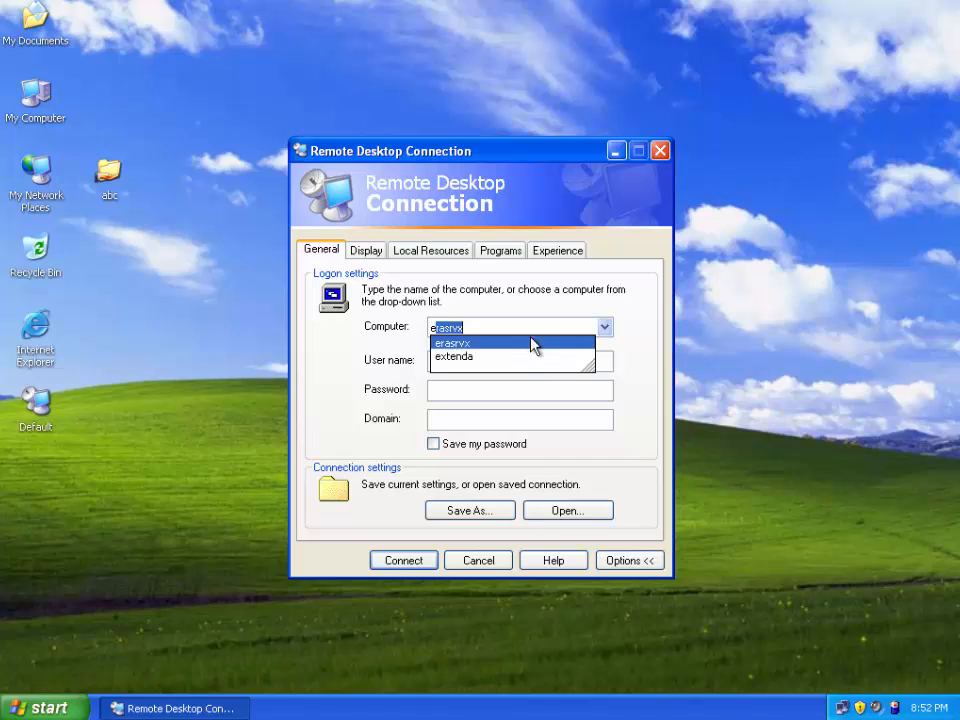
text(tenda)
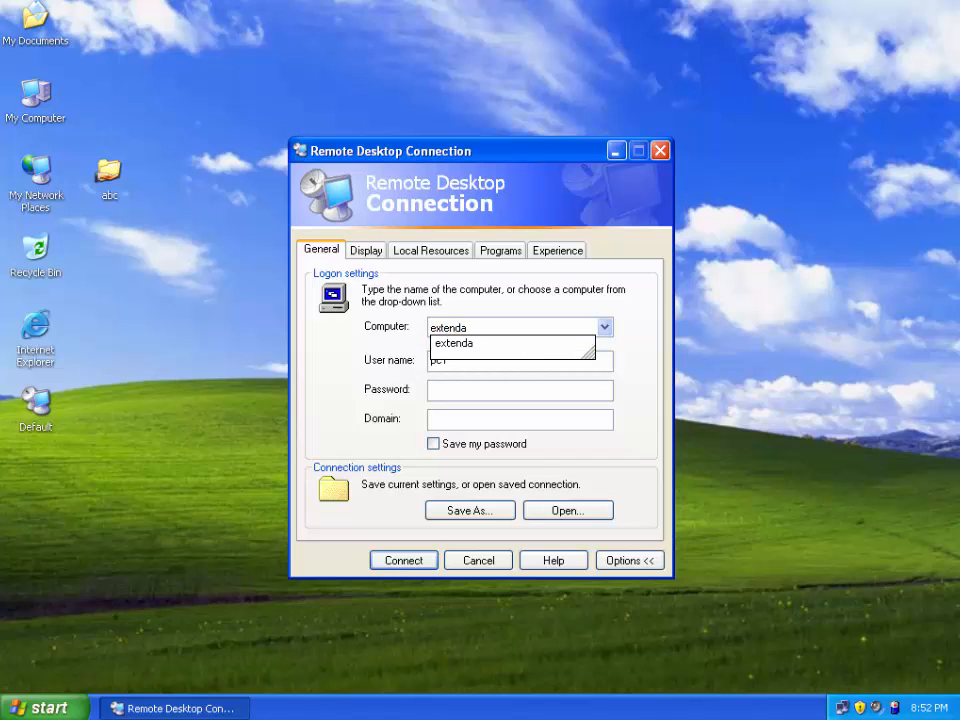
click(531, 343)
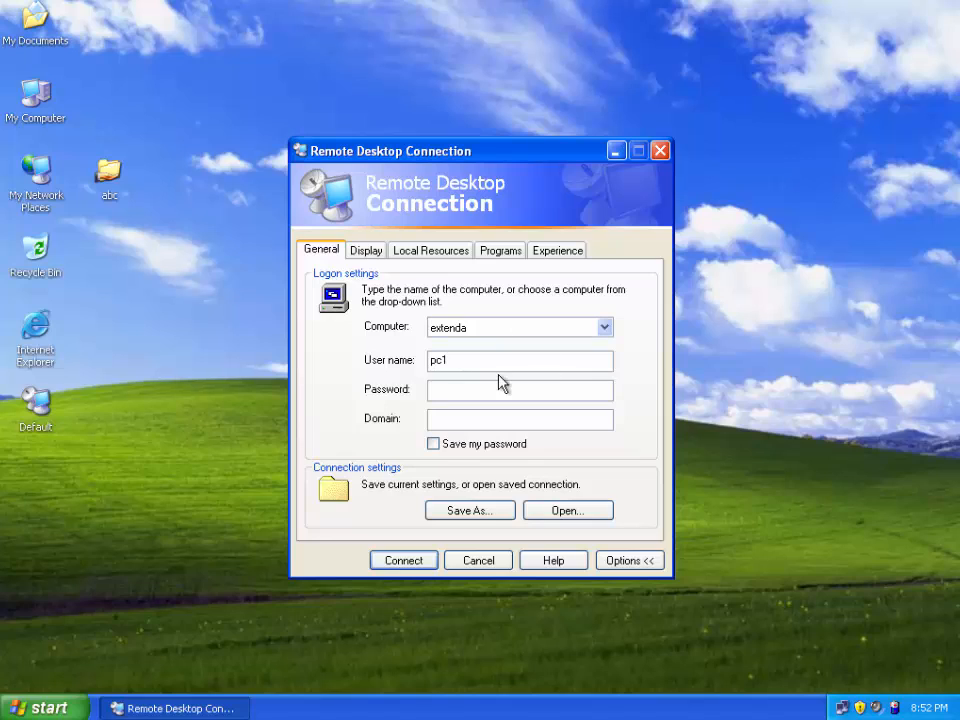
click(444, 390)
text(••)
Step: Save the connection settings as Default.rdp on the Desktop, replacing the existing file
drag(435, 151, 417, 45)
click(456, 396)
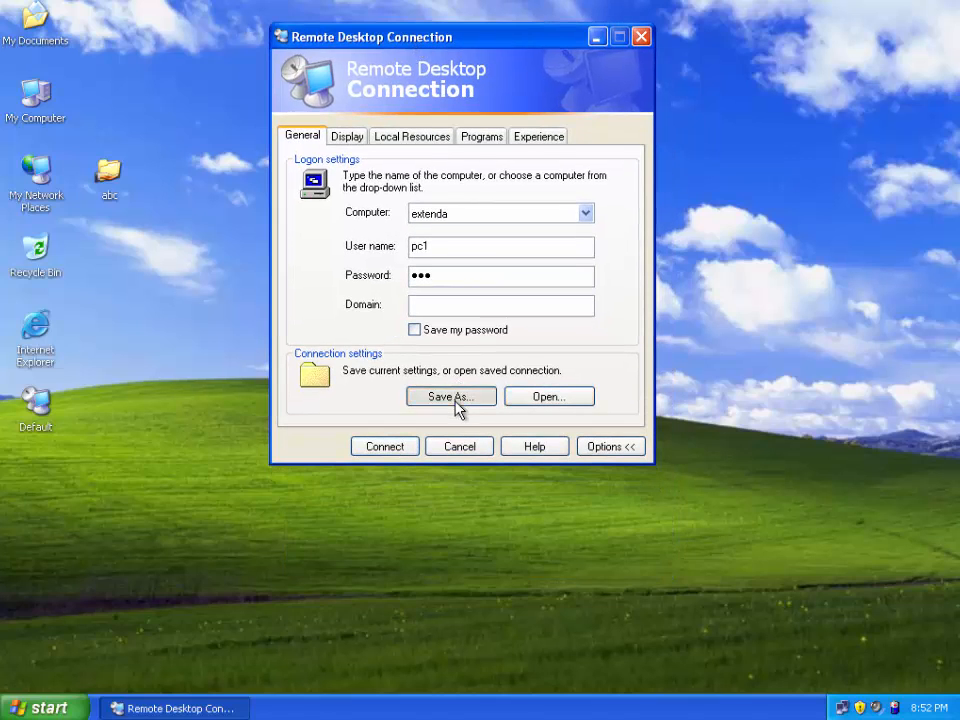
click(328, 222)
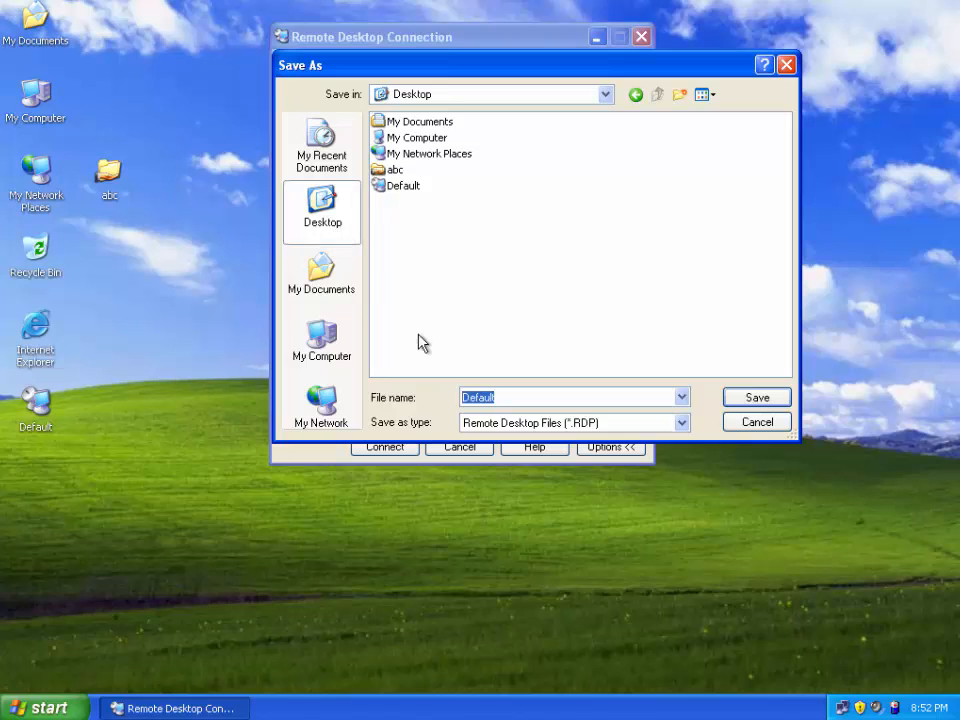
click(755, 400)
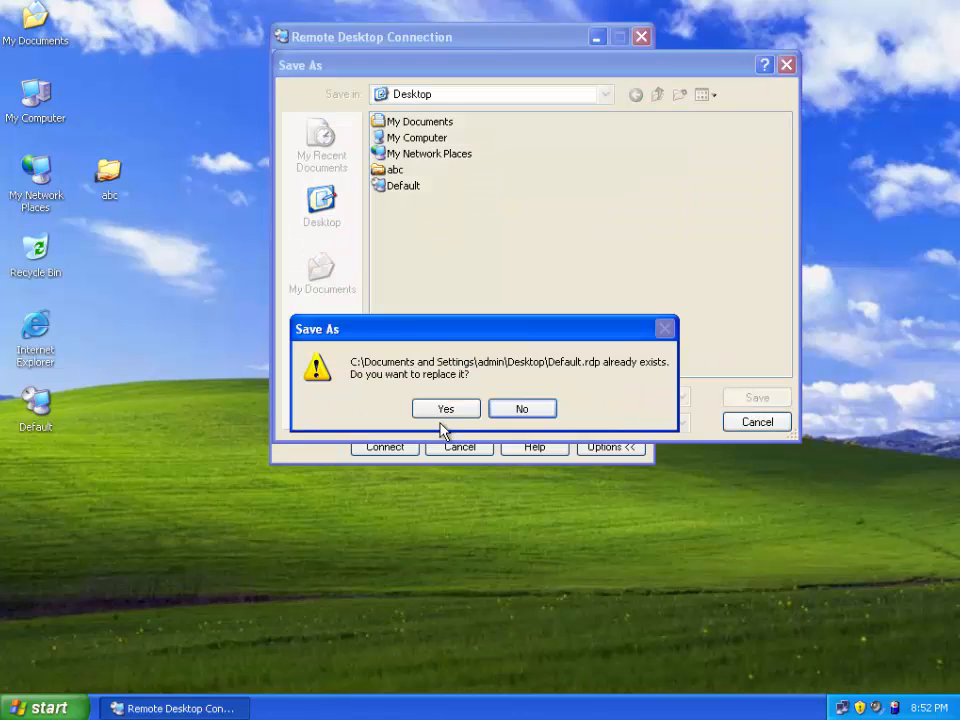
click(438, 408)
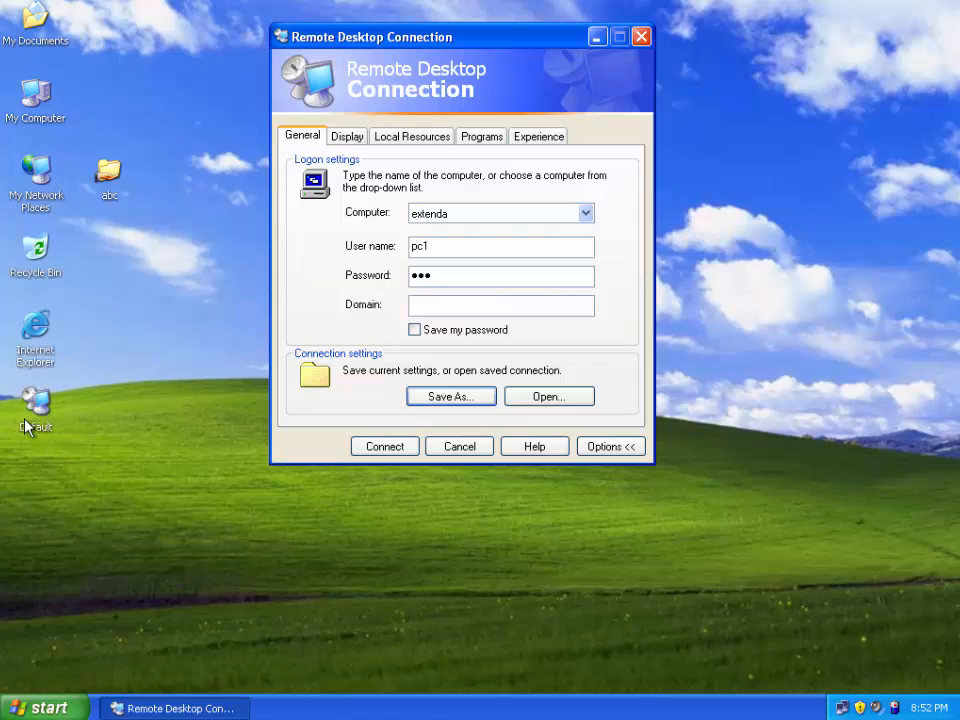
Step: Connect to extenda, close Google Talk, and launch Google Chrome
click(385, 450)
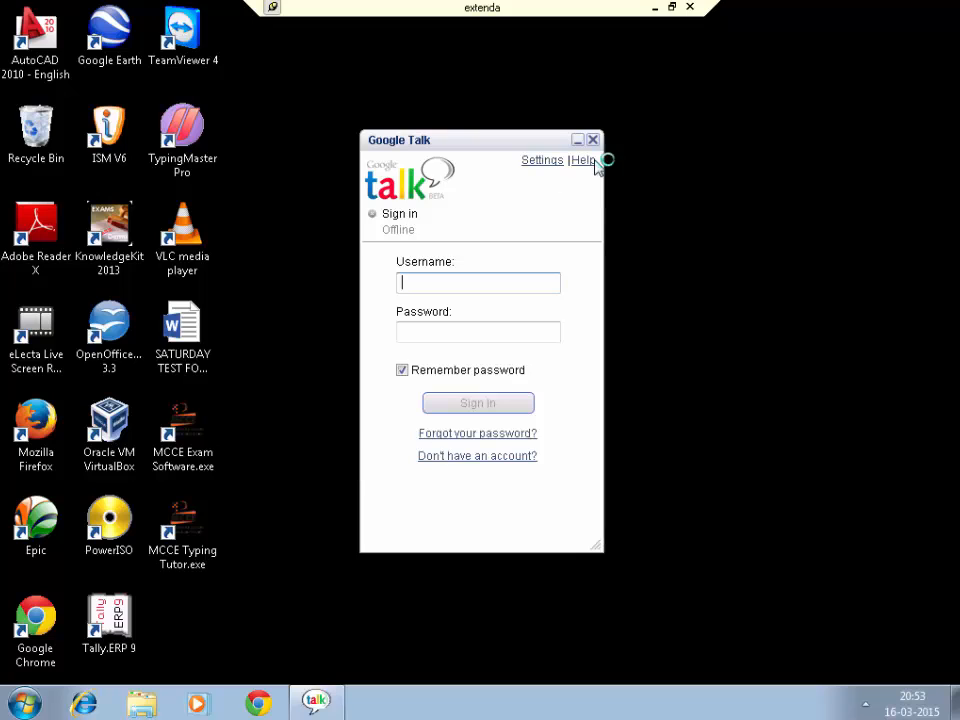
click(593, 140)
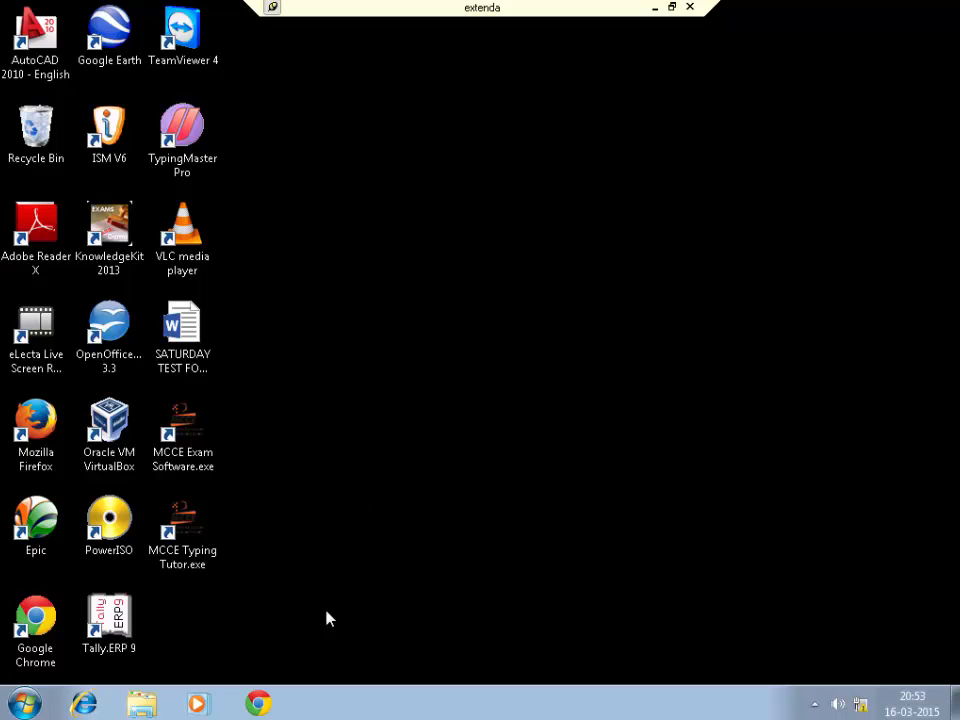
click(256, 700)
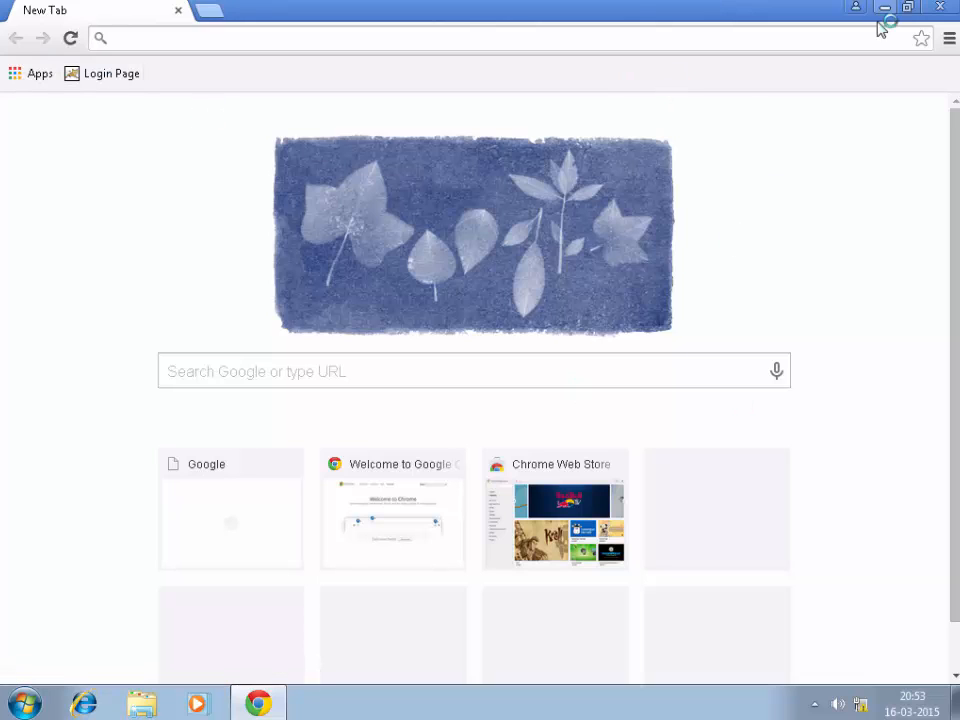
Step: Bookmark the new tab and open the saved Login Page bookmark
click(949, 40)
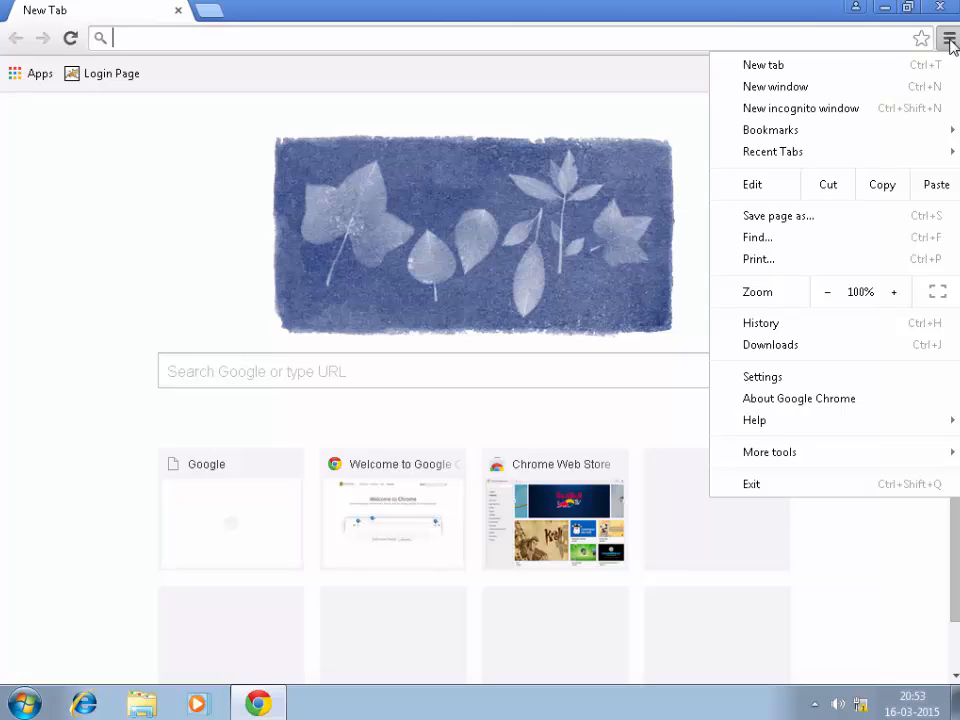
click(921, 39)
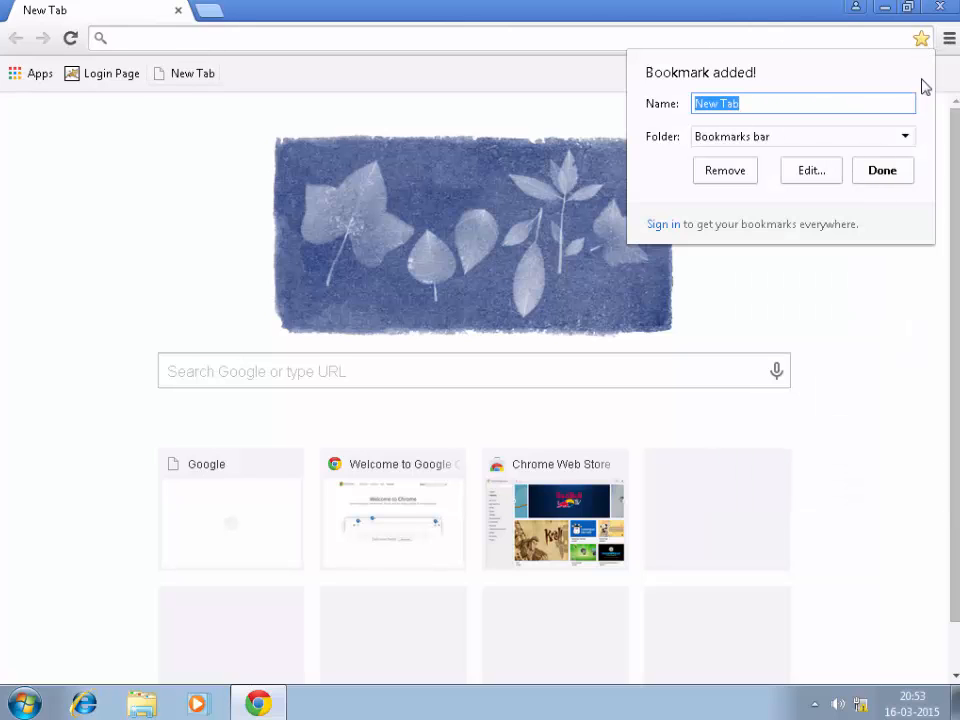
click(214, 36)
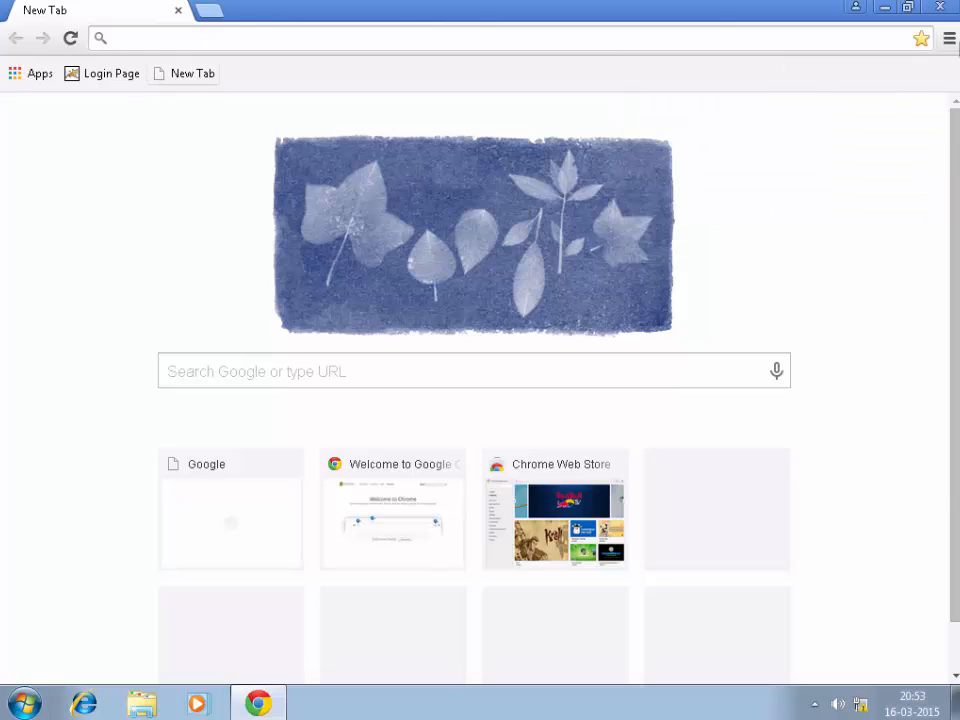
click(949, 40)
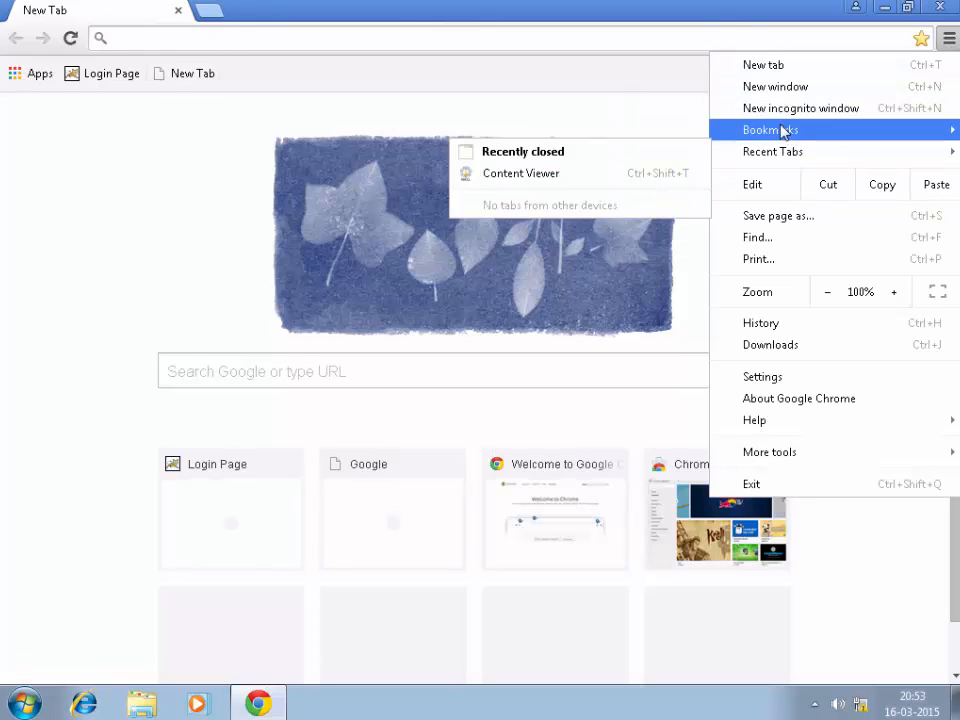
mouse_move(786, 131)
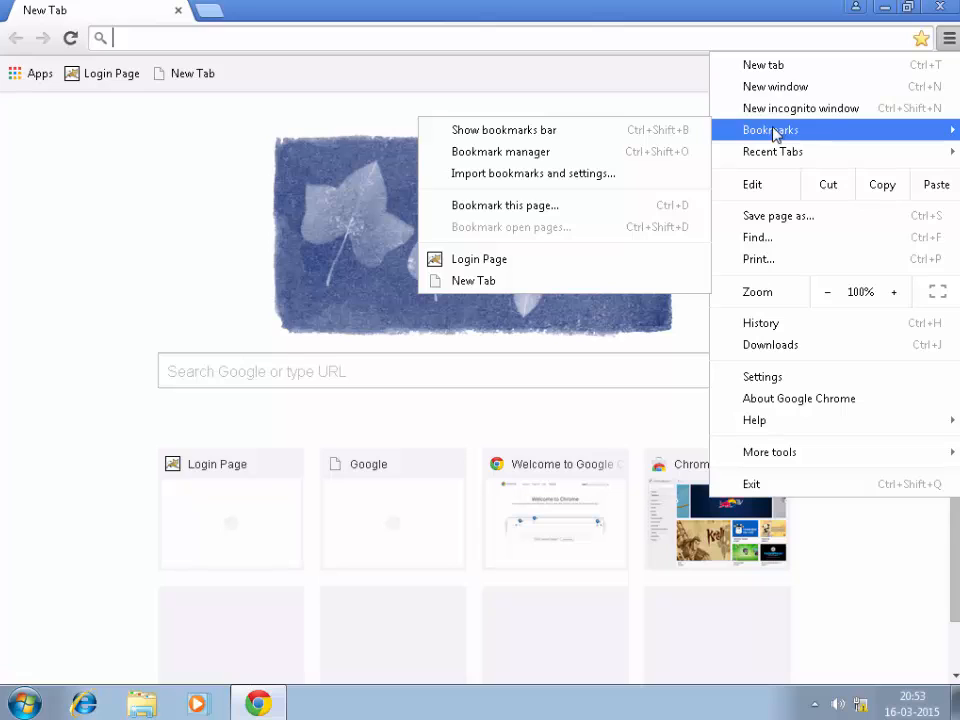
click(574, 262)
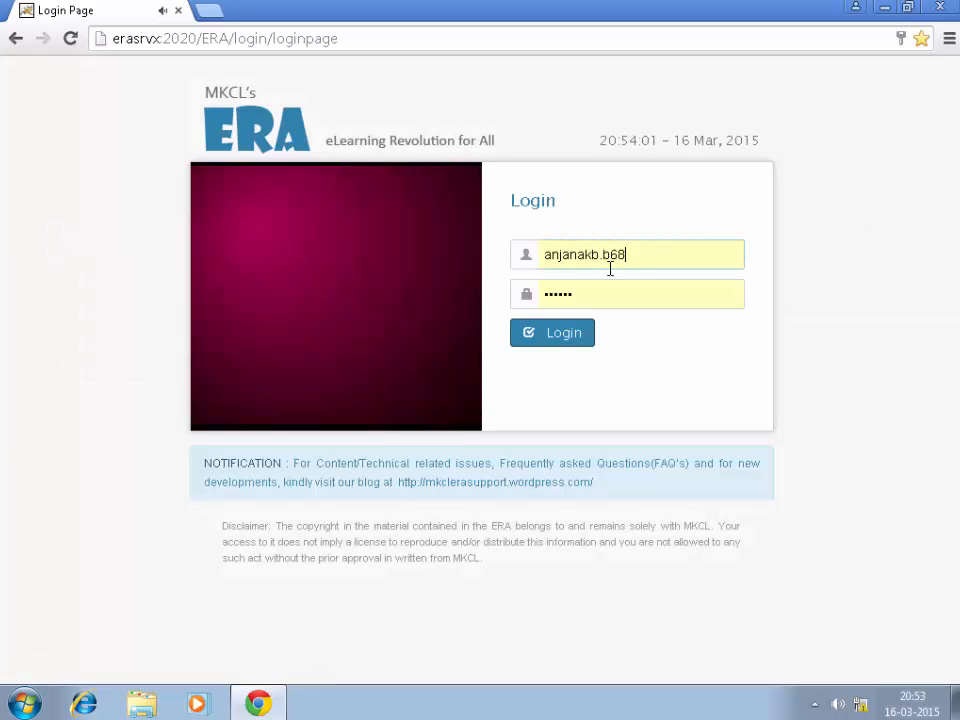
Step: Log in to the ERA portal, choose Marathi, mute the sound, and proceed
click(570, 340)
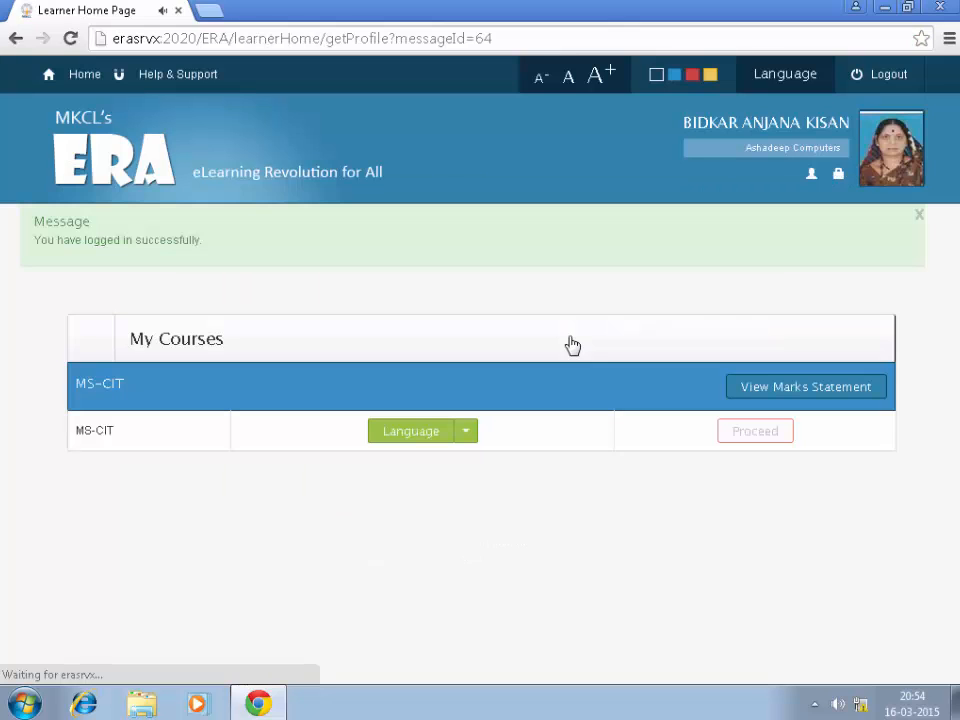
click(466, 440)
click(431, 499)
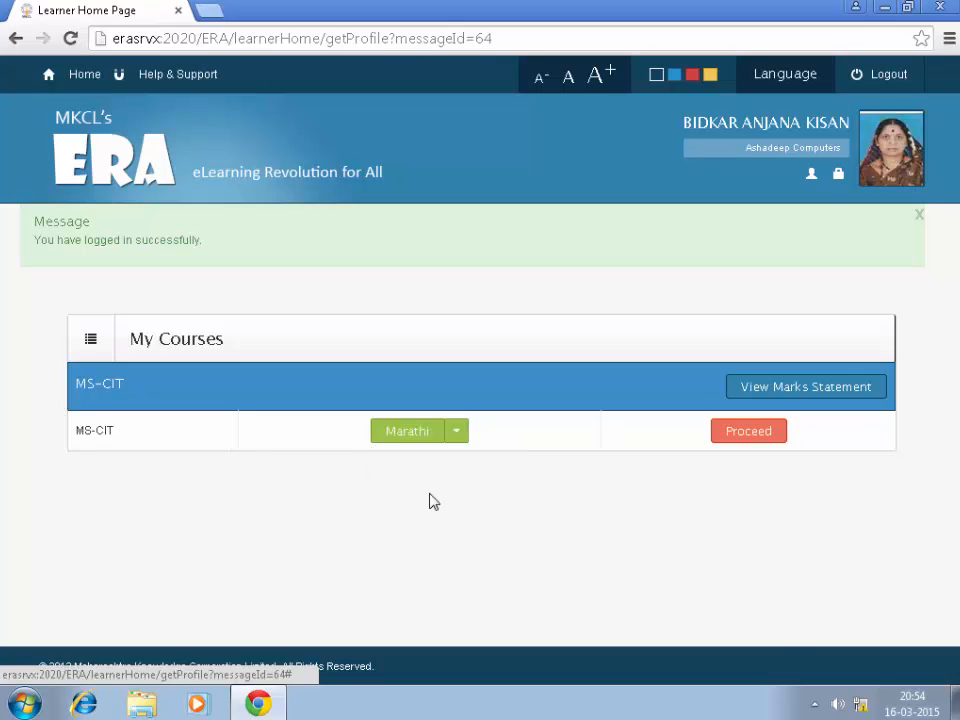
click(838, 705)
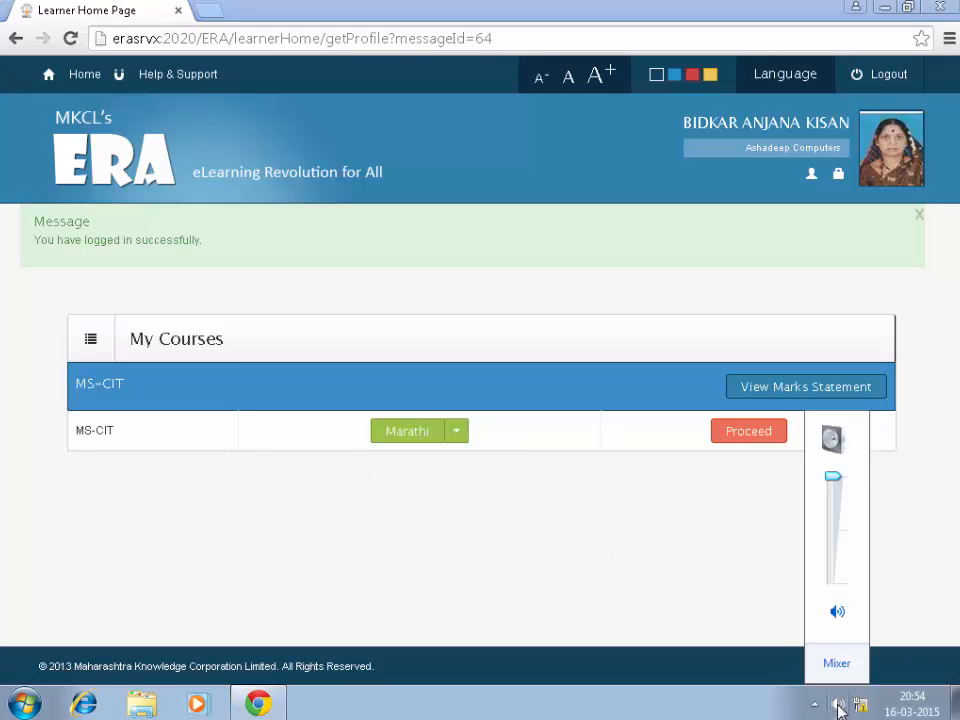
click(839, 612)
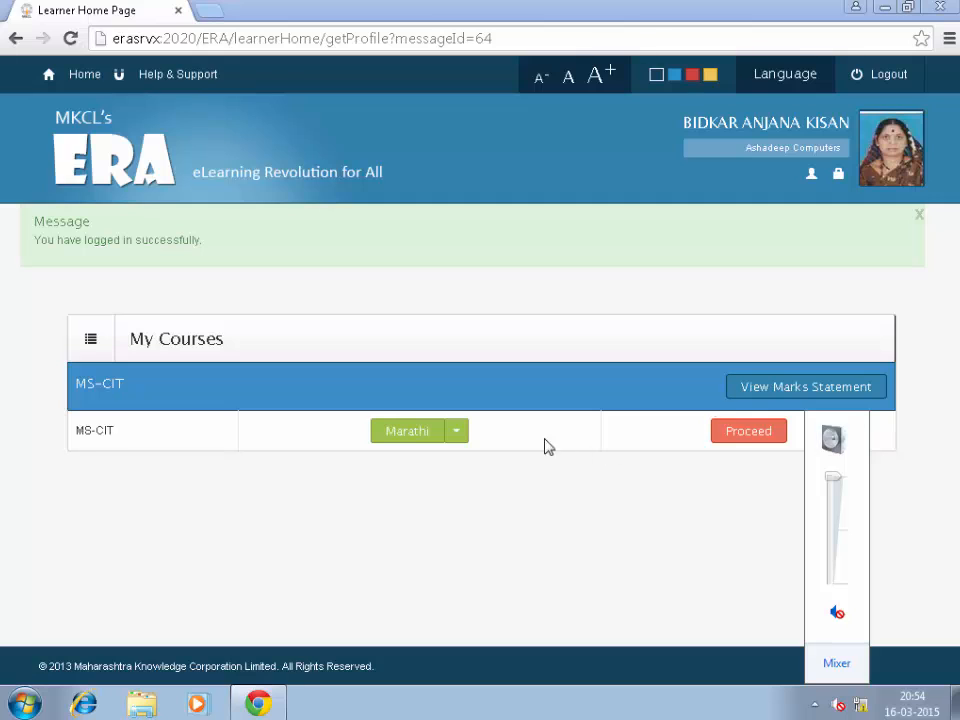
click(760, 438)
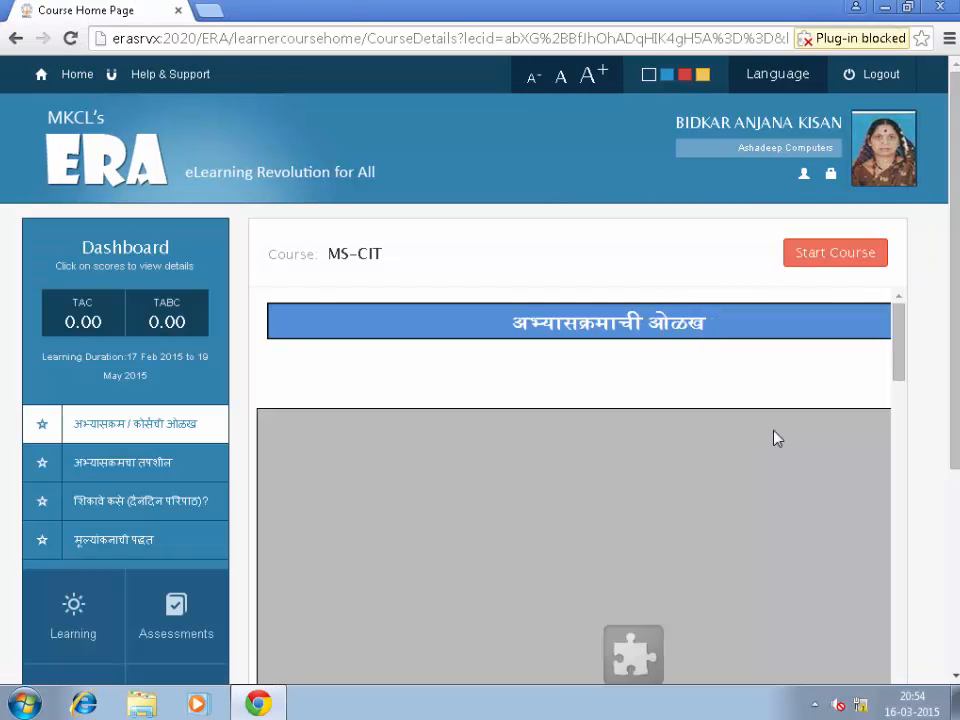
Step: Start the MS-CIT course, open Session 01's ओळख topic, then close Chrome
click(845, 258)
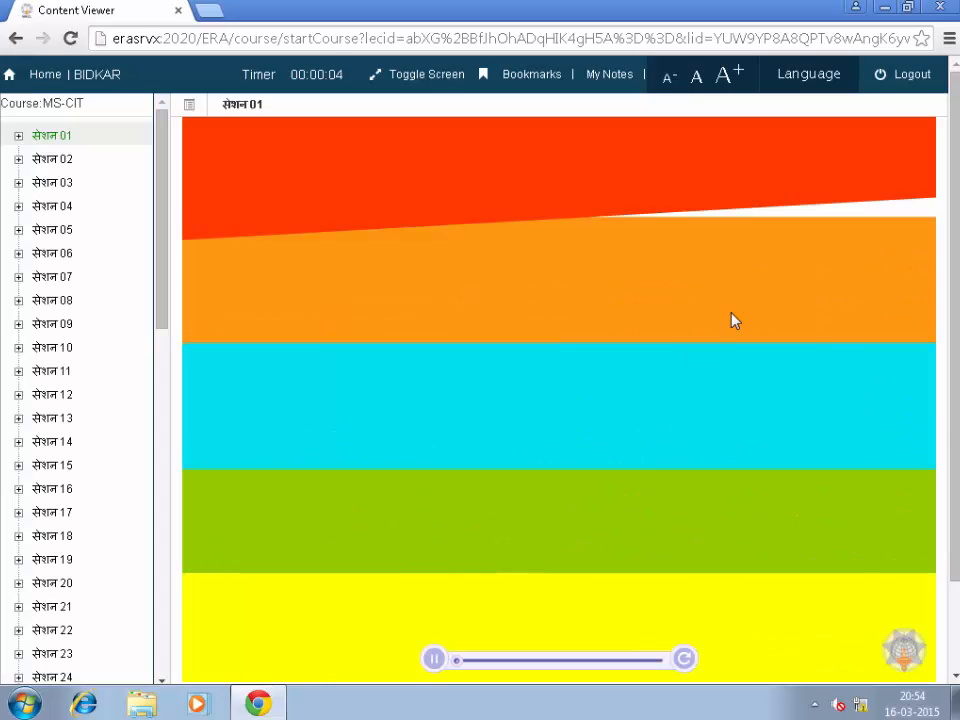
drag(955, 345, 955, 261)
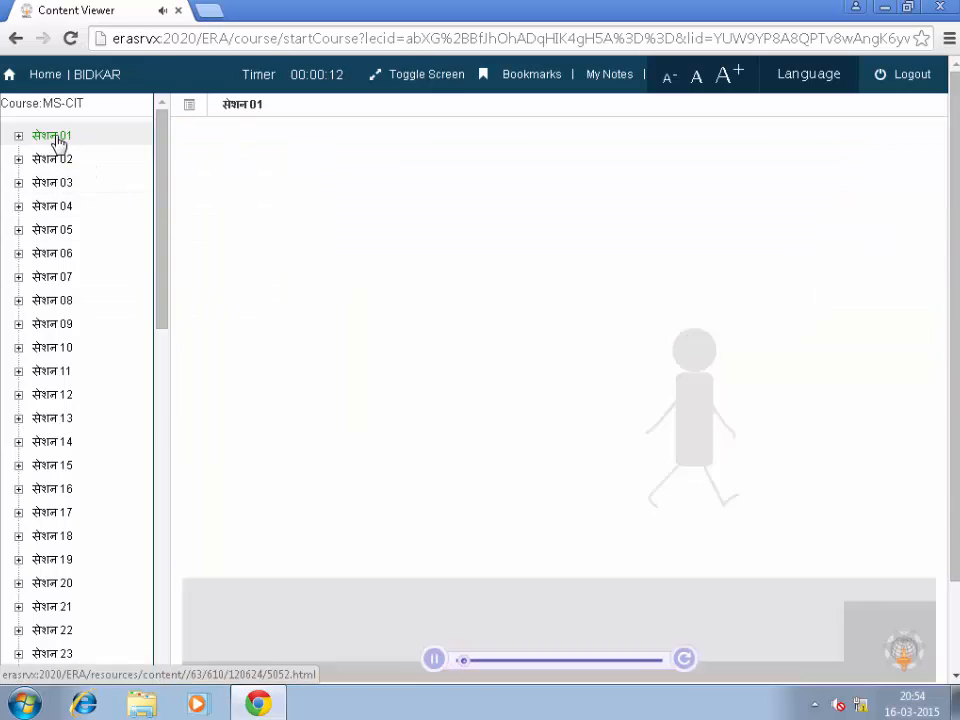
click(55, 138)
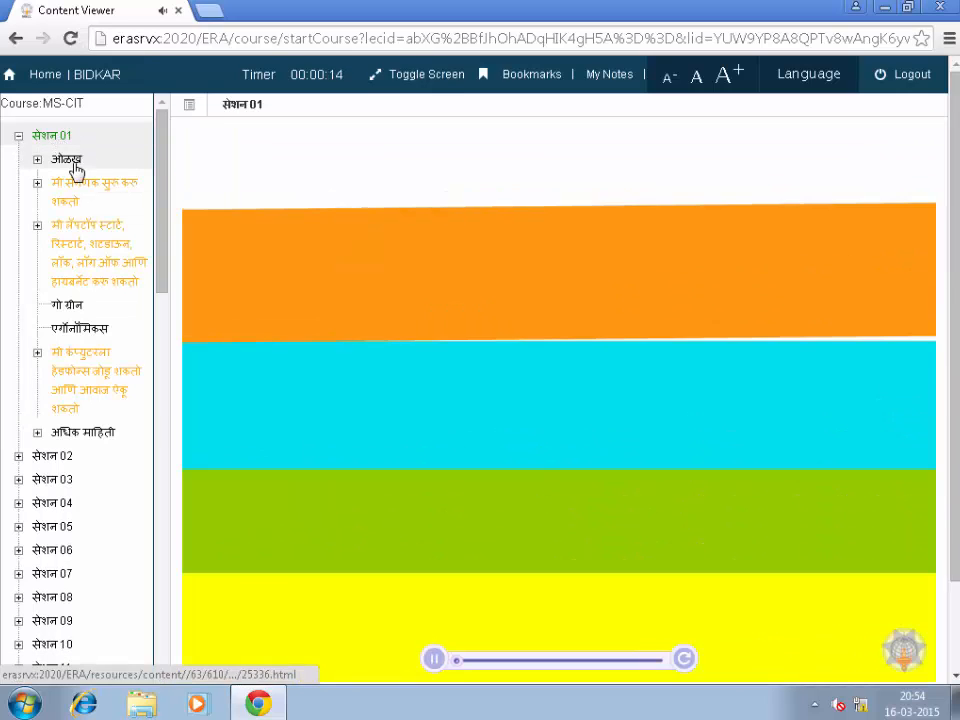
click(72, 164)
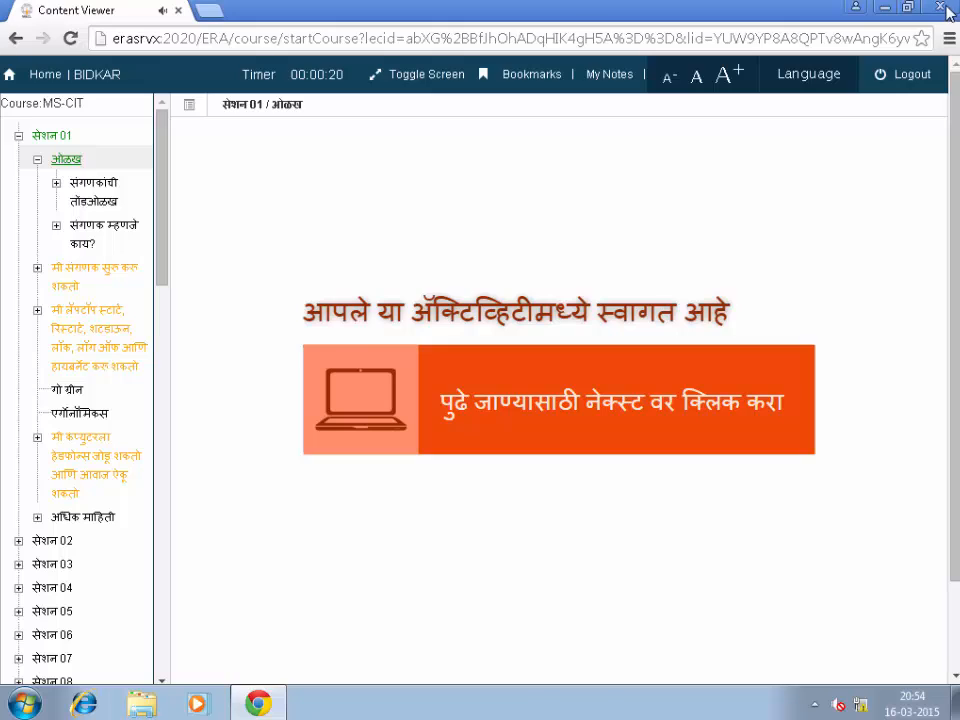
click(944, 8)
Step: Launch Adobe Dreamweaver CC from the Start menu's All Programs list
click(24, 704)
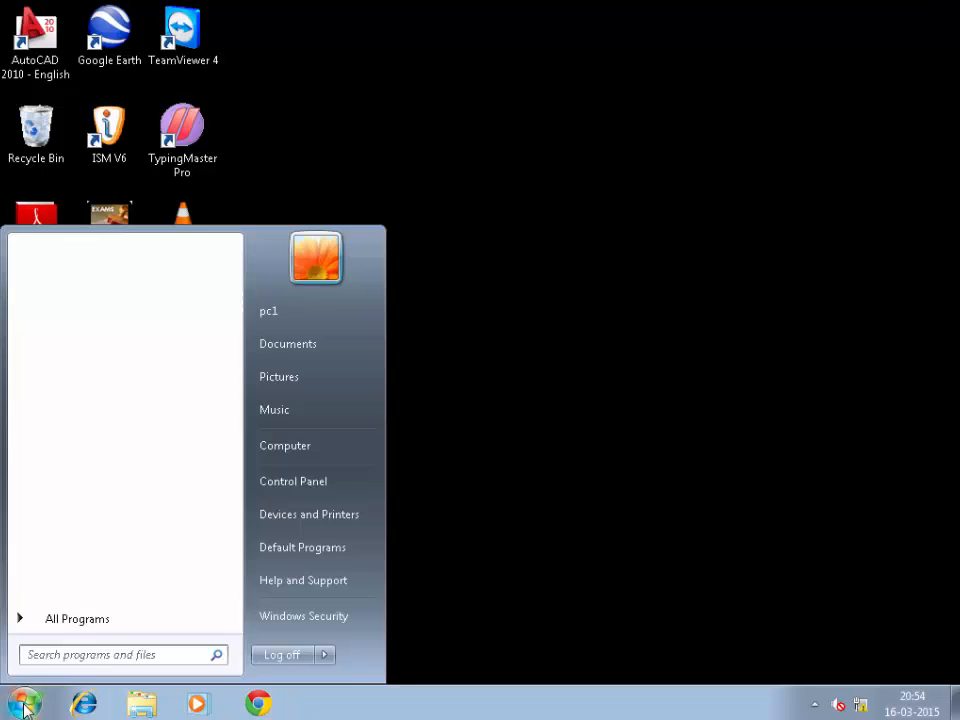
click(78, 621)
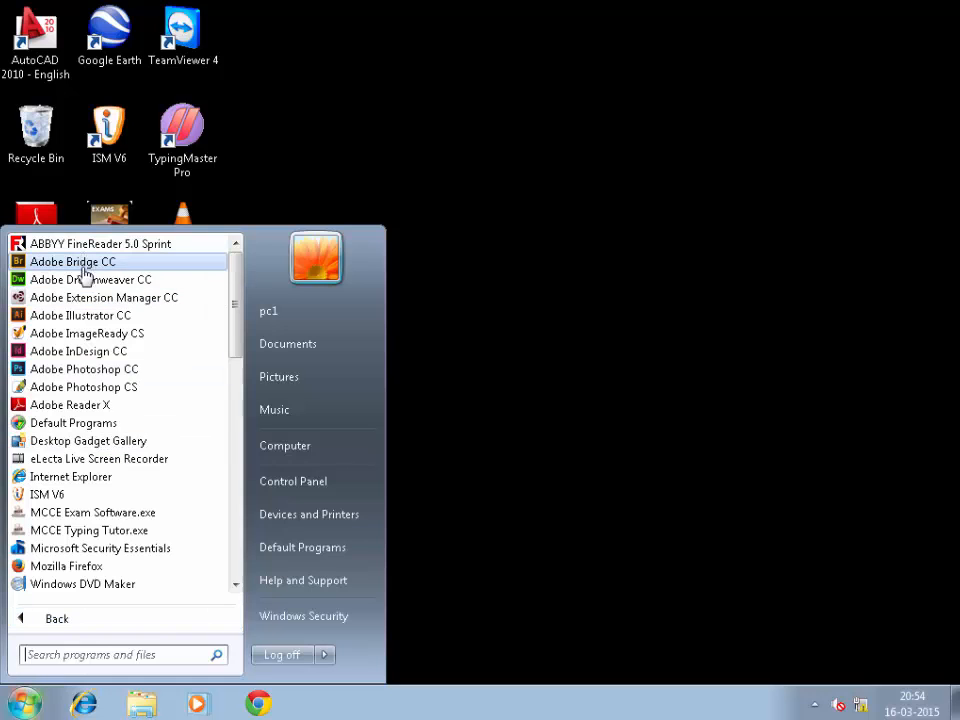
click(108, 283)
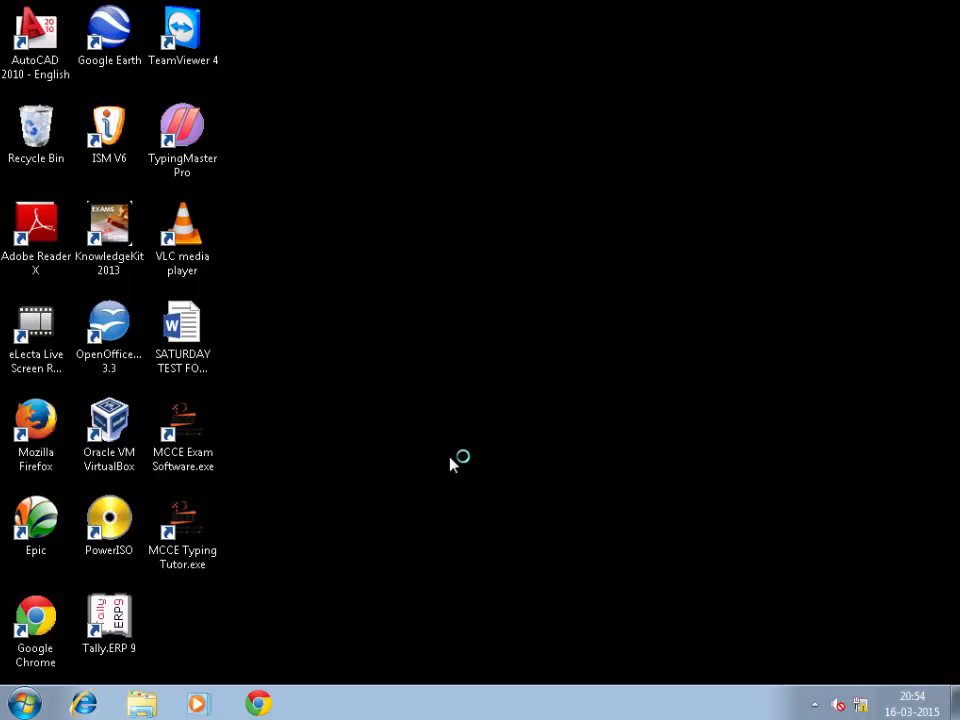
Step: Start Word 2013, dismiss the activation notice, open a blank document, then close Word
click(24, 704)
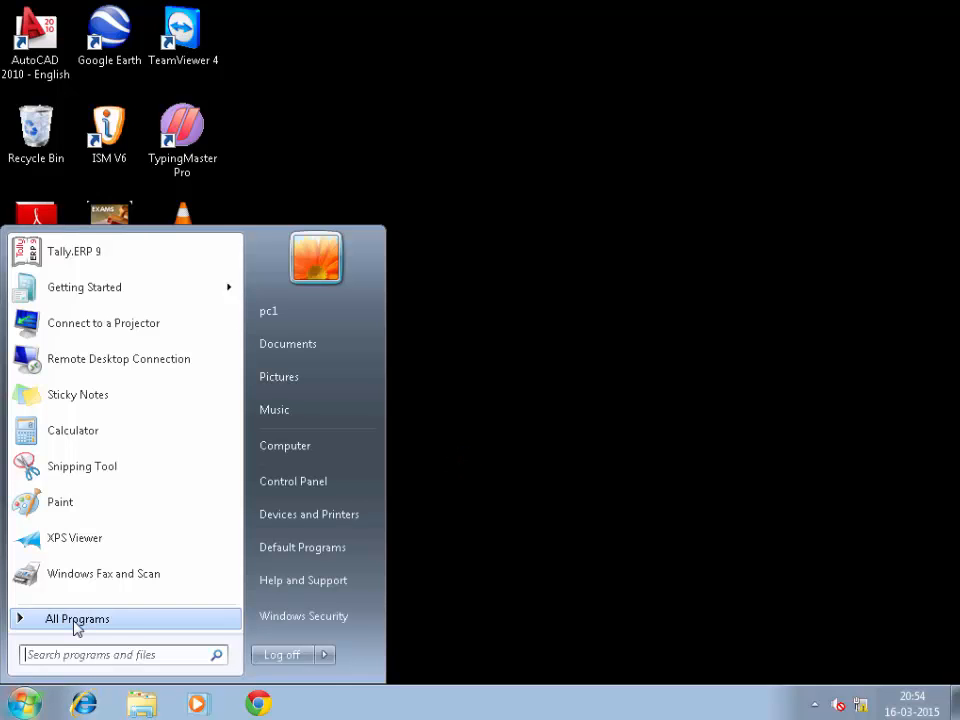
click(76, 620)
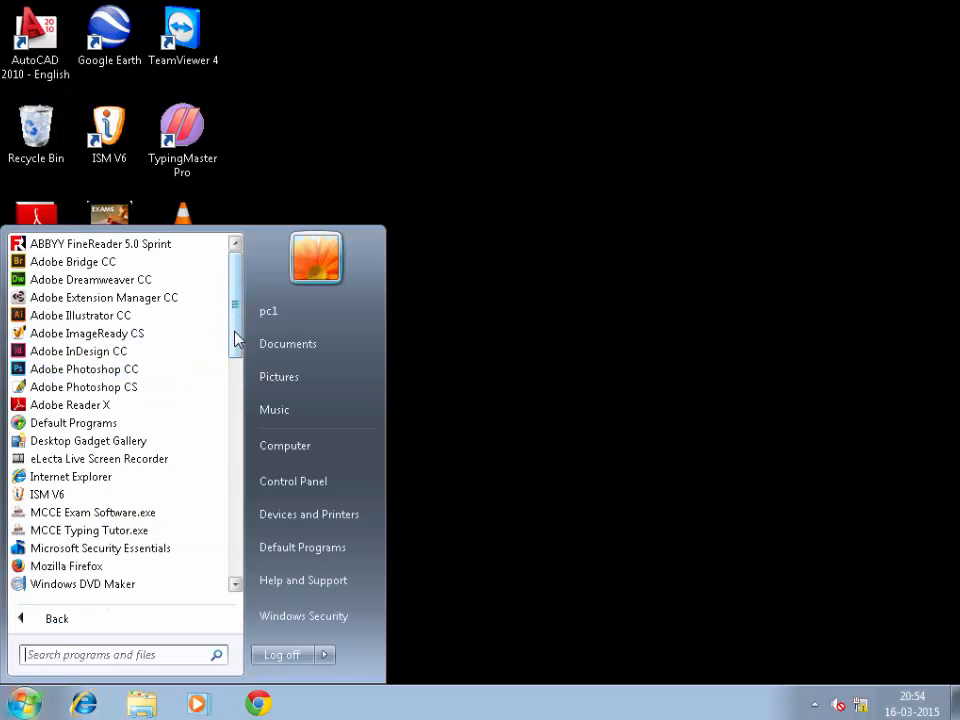
drag(236, 340, 234, 508)
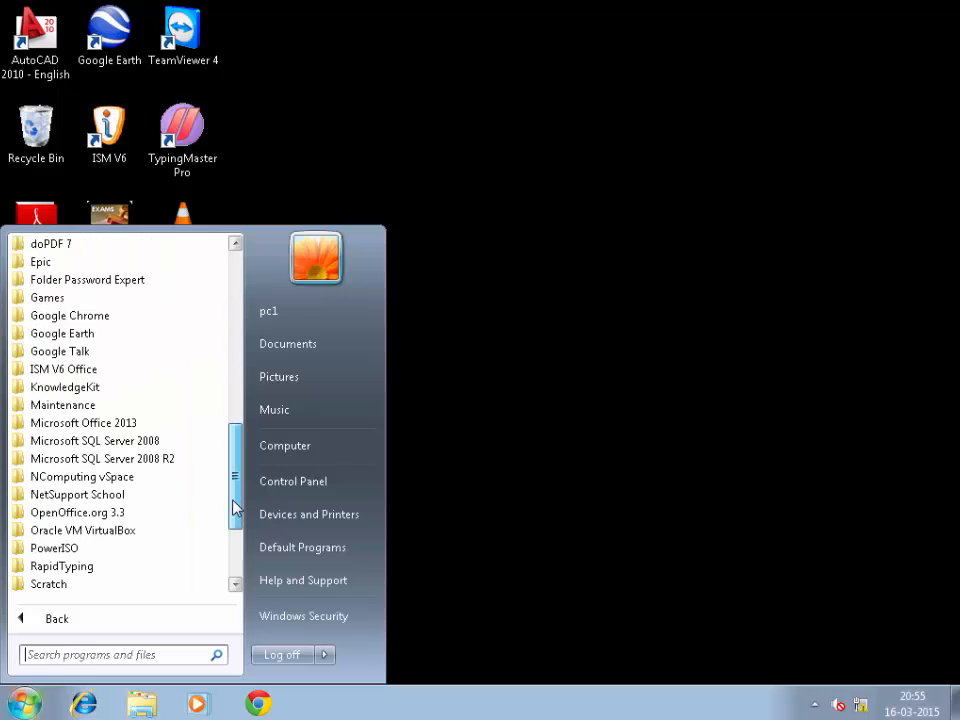
click(103, 424)
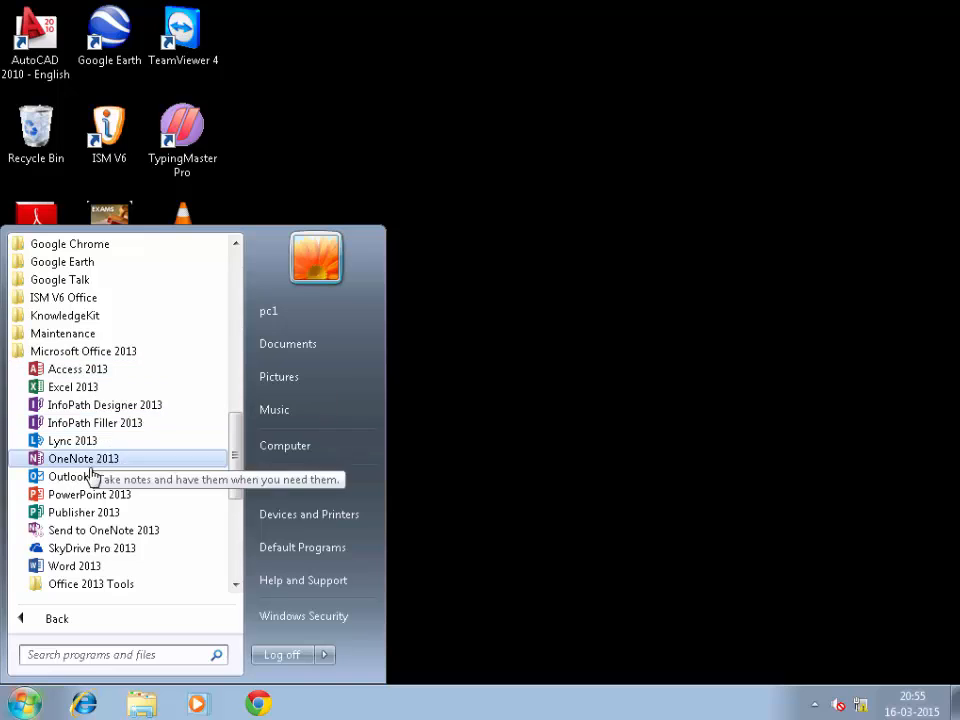
click(90, 570)
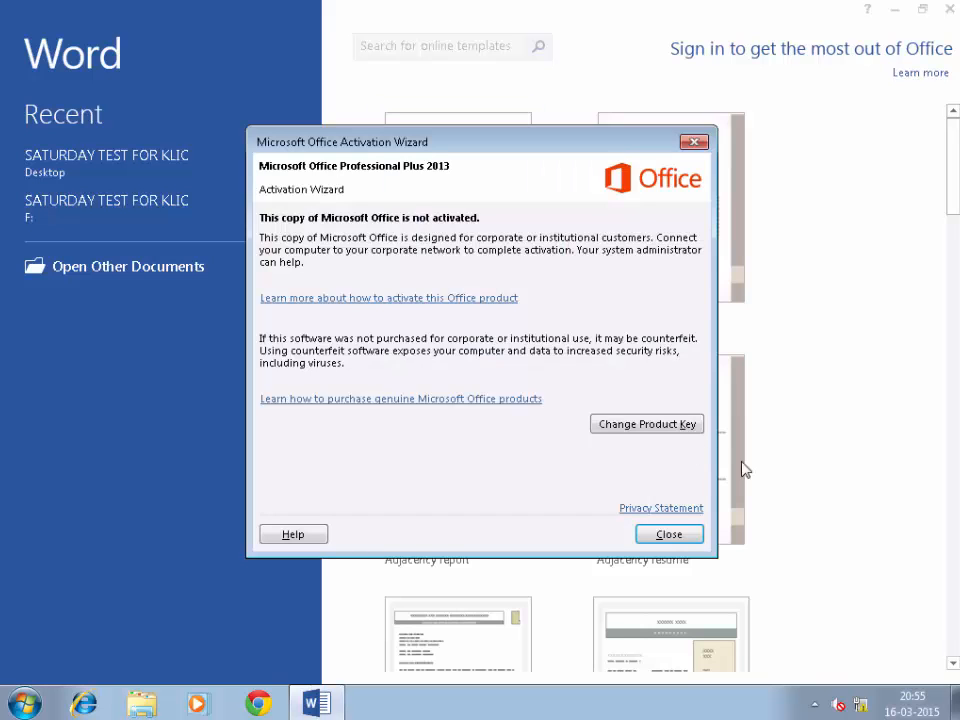
click(671, 535)
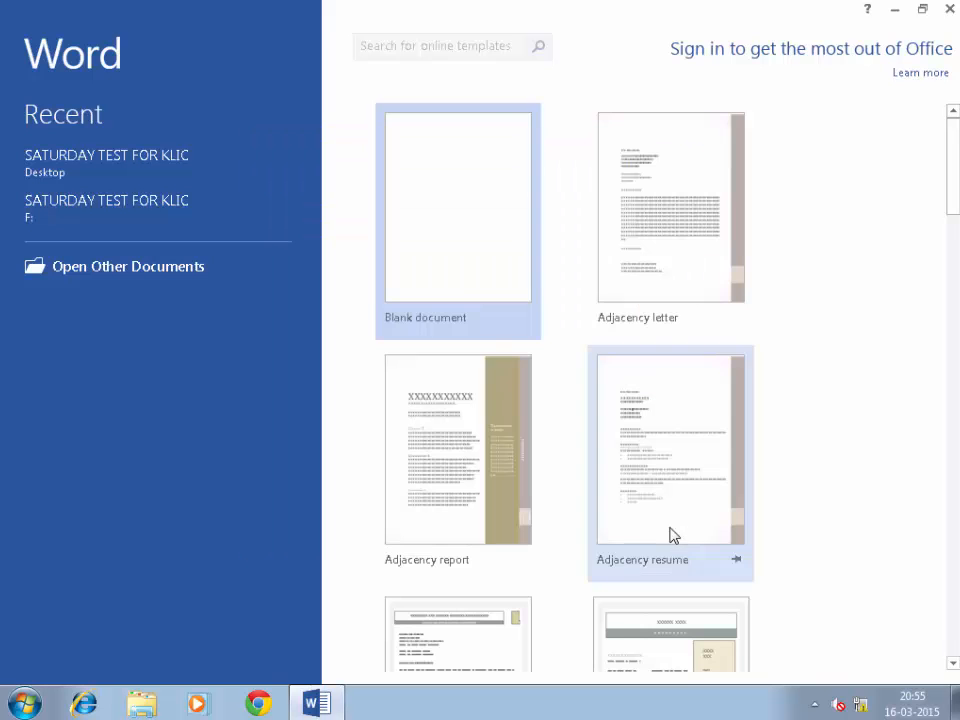
click(470, 196)
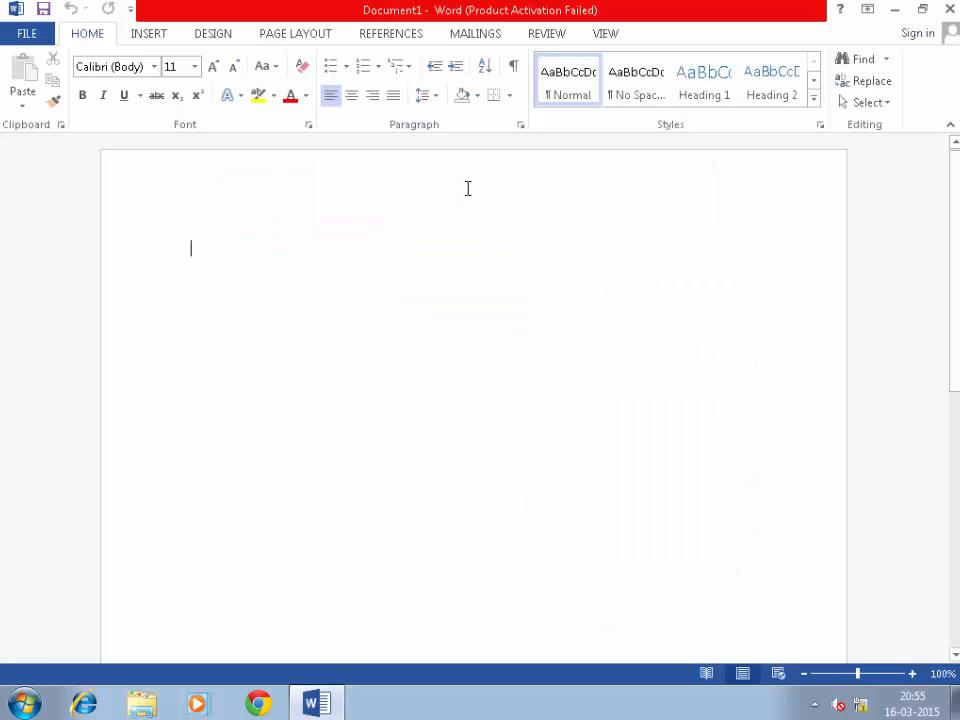
click(949, 9)
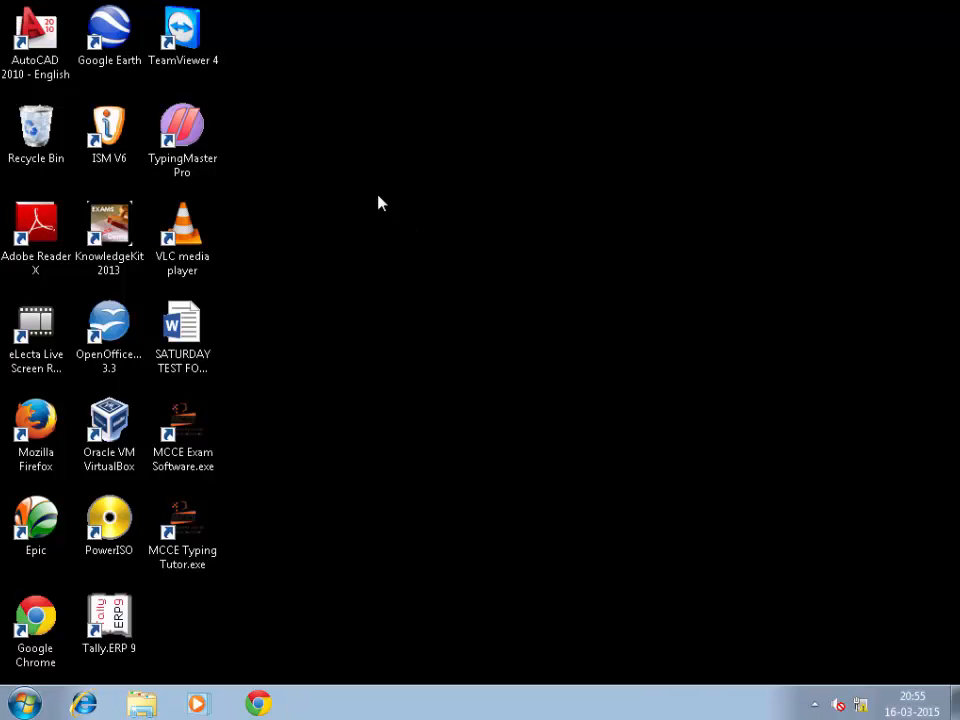
Step: Refresh the desktop, choose Sign In Later, and start the Dreamweaver CC 30-day trial
right_click(347, 189)
click(424, 244)
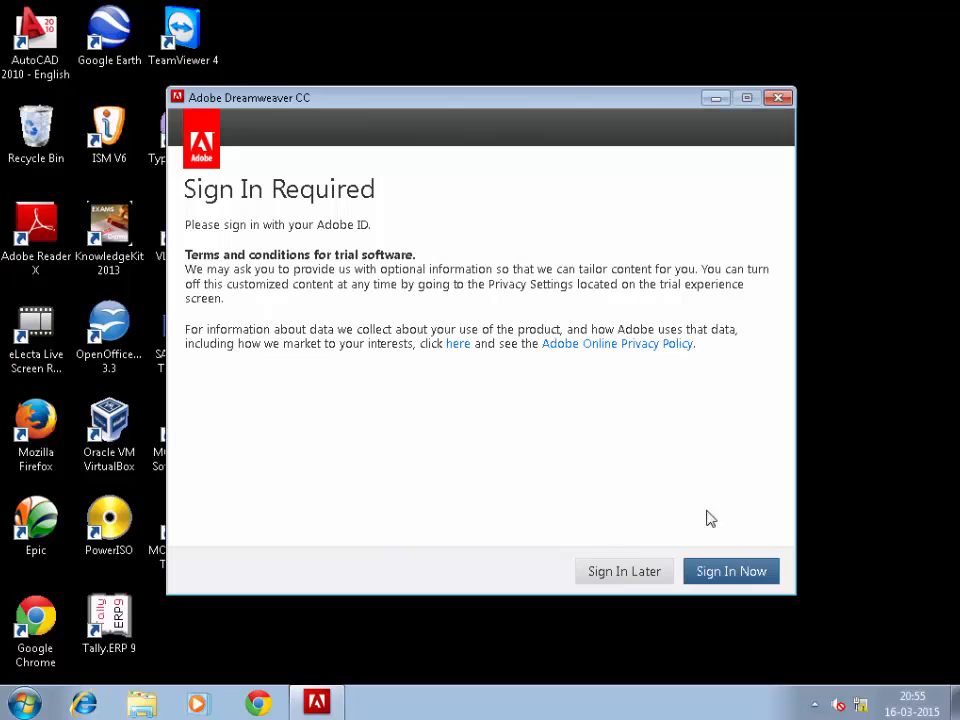
click(632, 573)
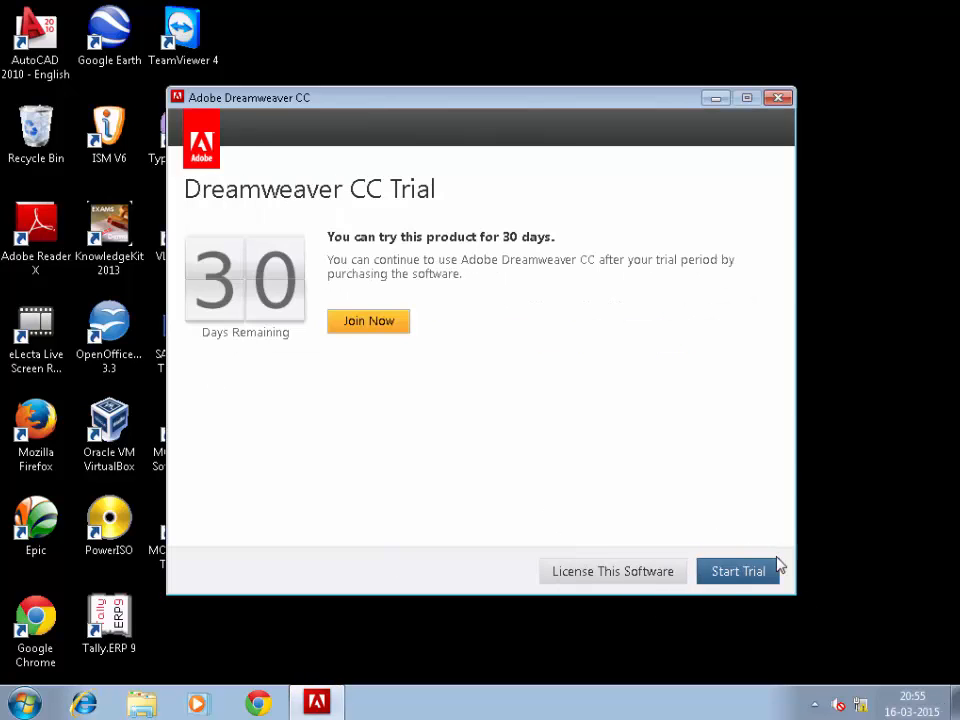
click(726, 580)
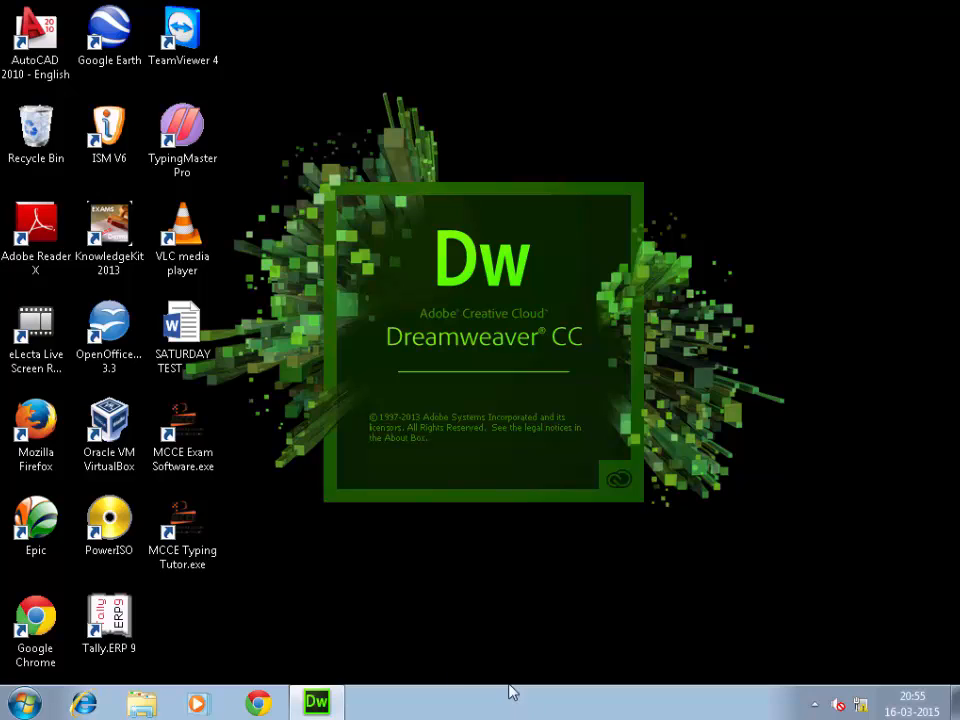
mouse_move(540, 714)
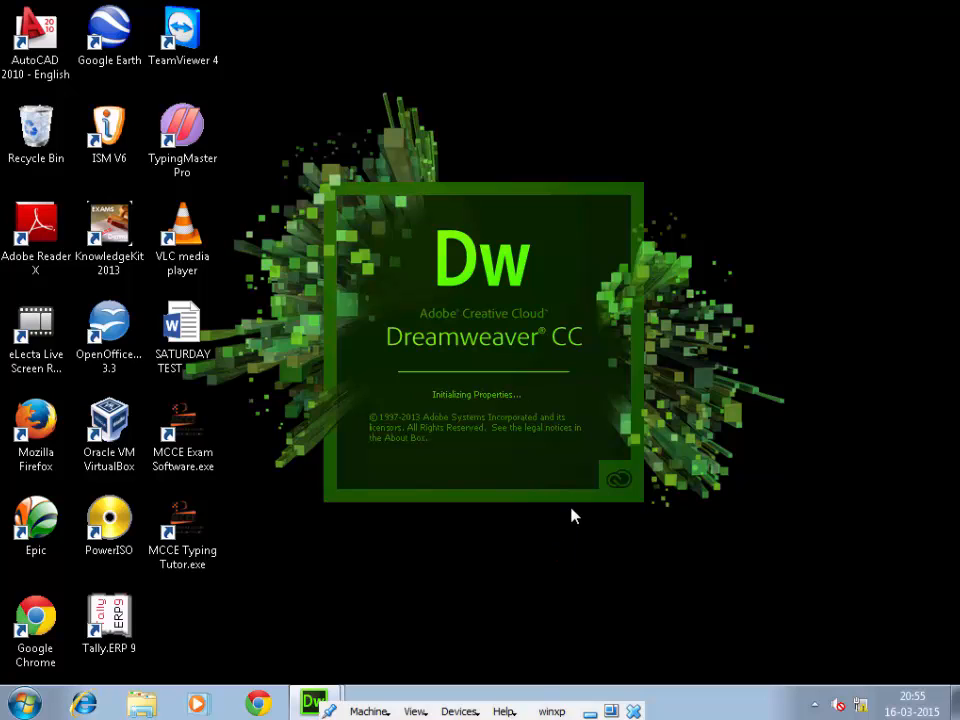